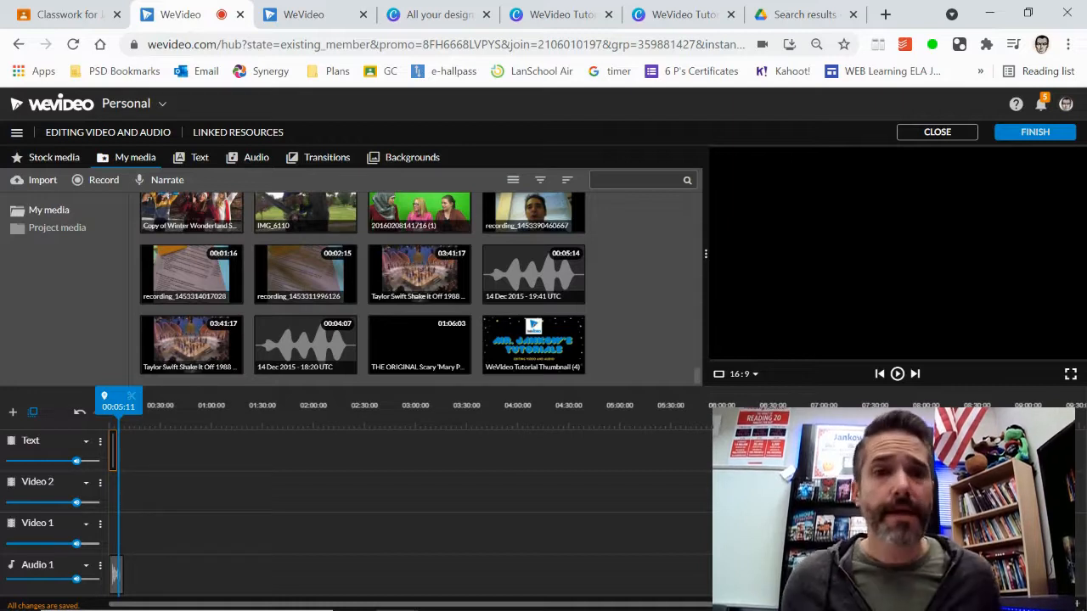
Switch to the browser tab holding the My Video project and look over its timeline tracks
click(287, 12)
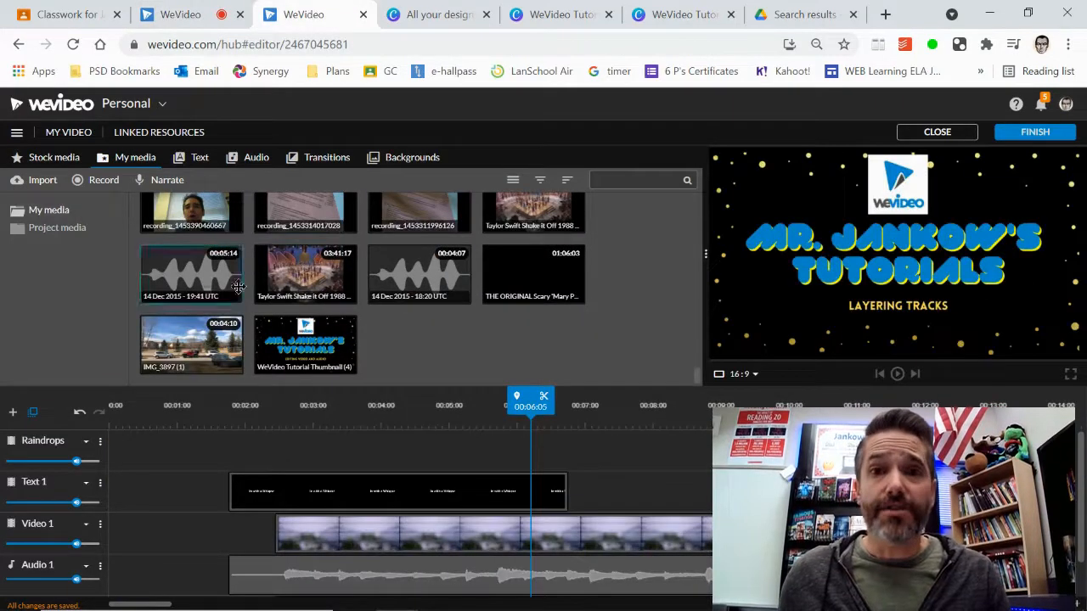
scroll(191, 503, down, 1)
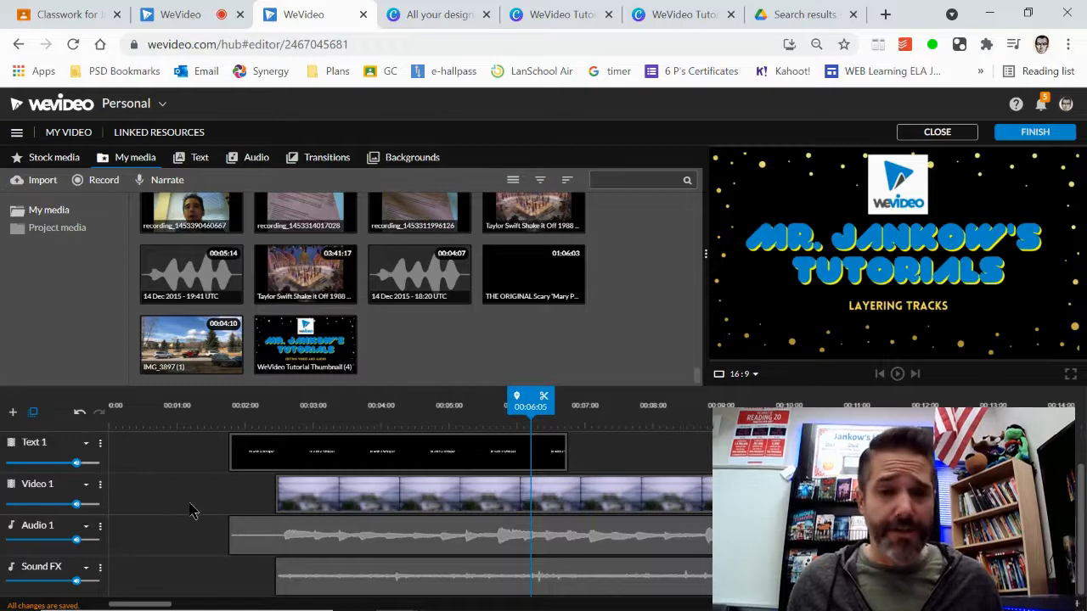
scroll(200, 488, up, 1)
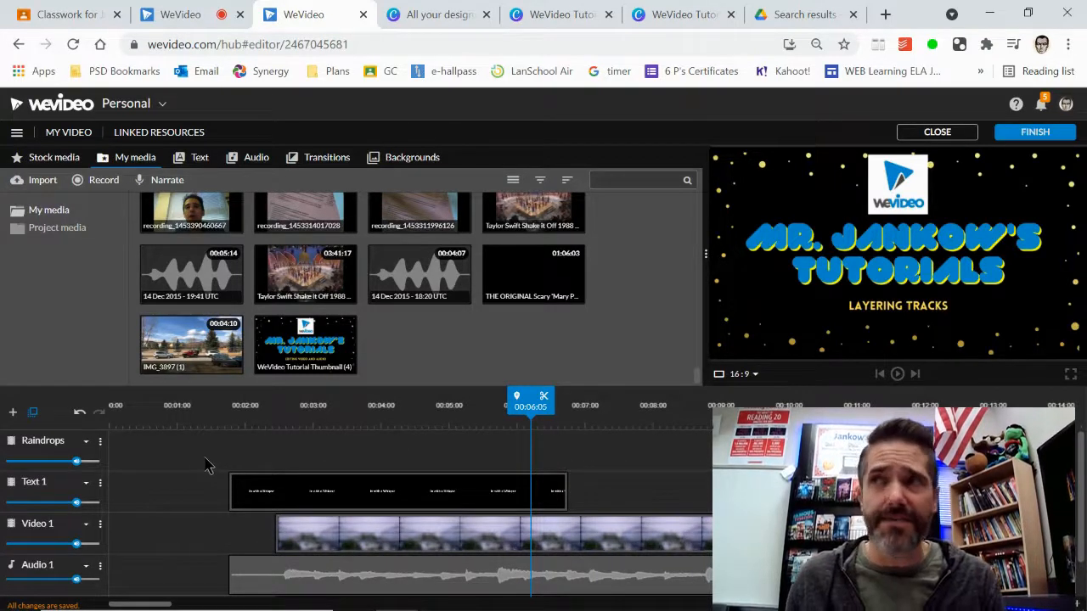
double_click(283, 494)
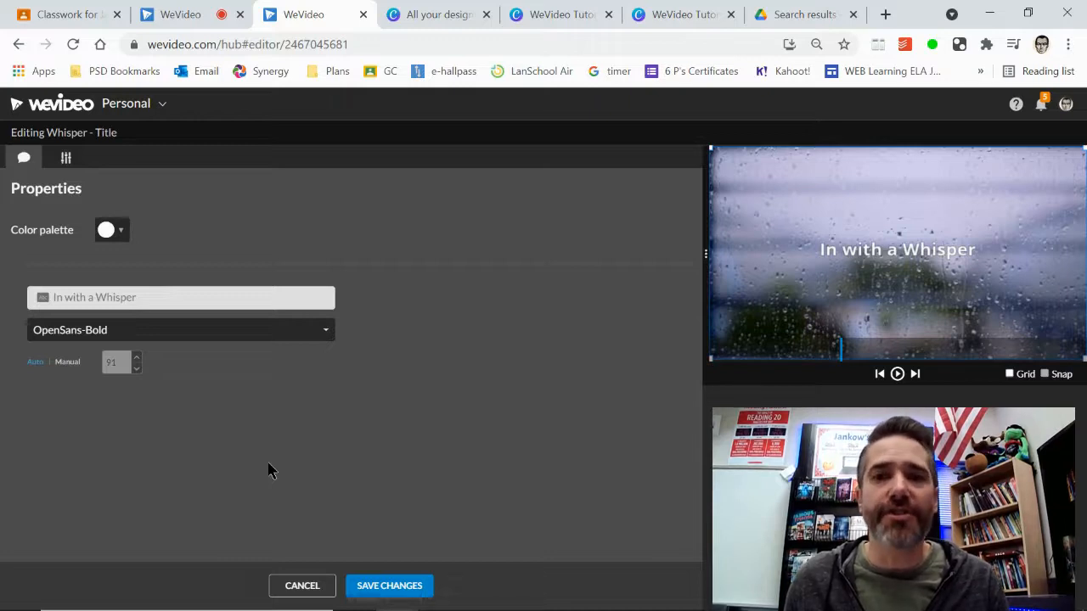
click(252, 300)
text(R)
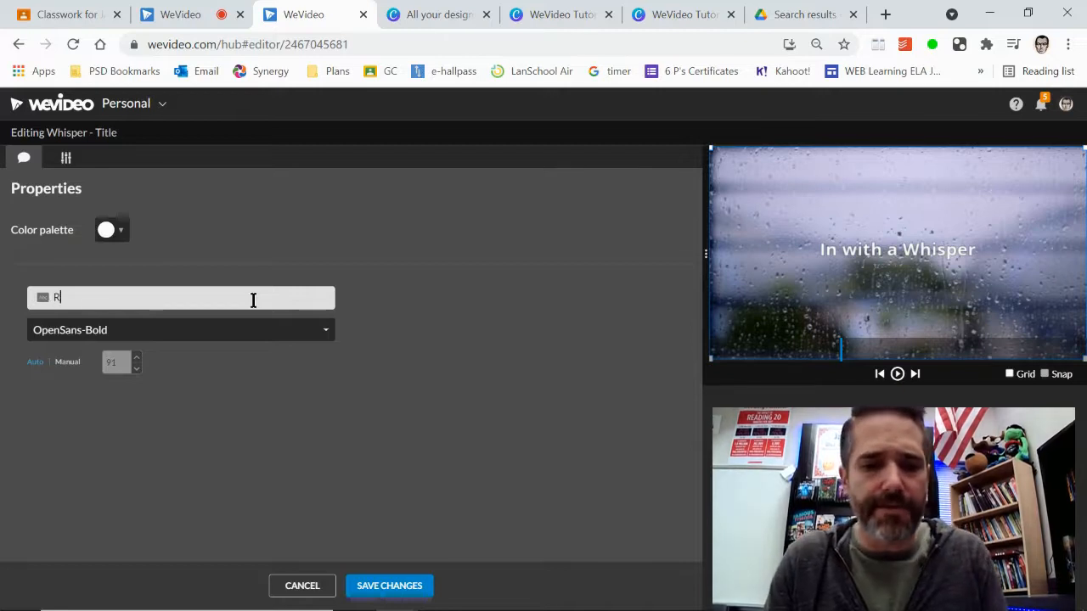
text(aindrops)
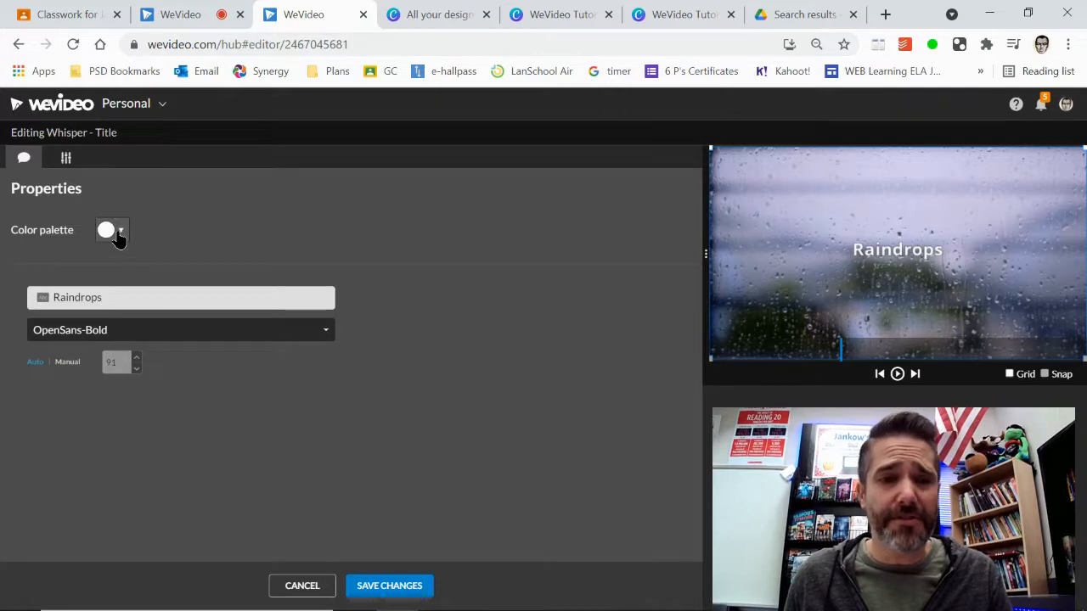
click(300, 585)
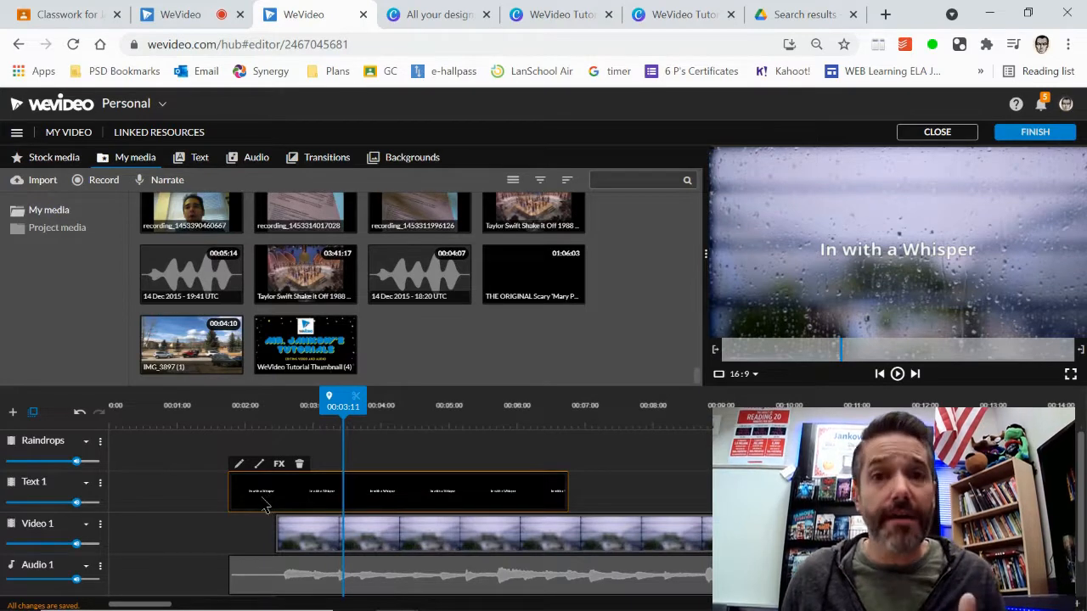
Open the title clip on the Text 1 track for editing and change its text to "Raindrops"
double_click(263, 502)
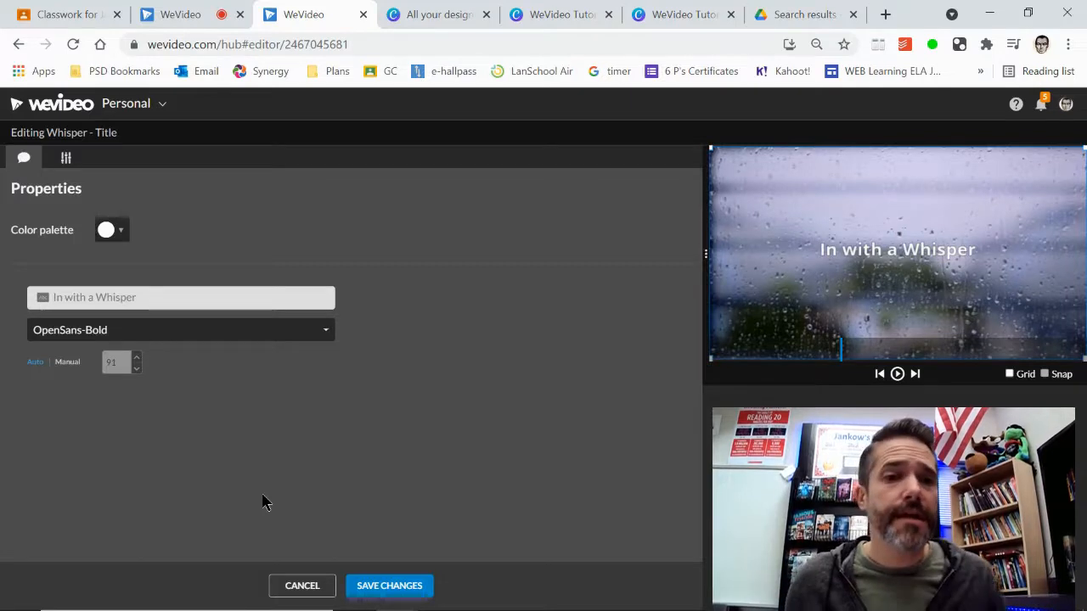
click(162, 293)
text(Raindrops)
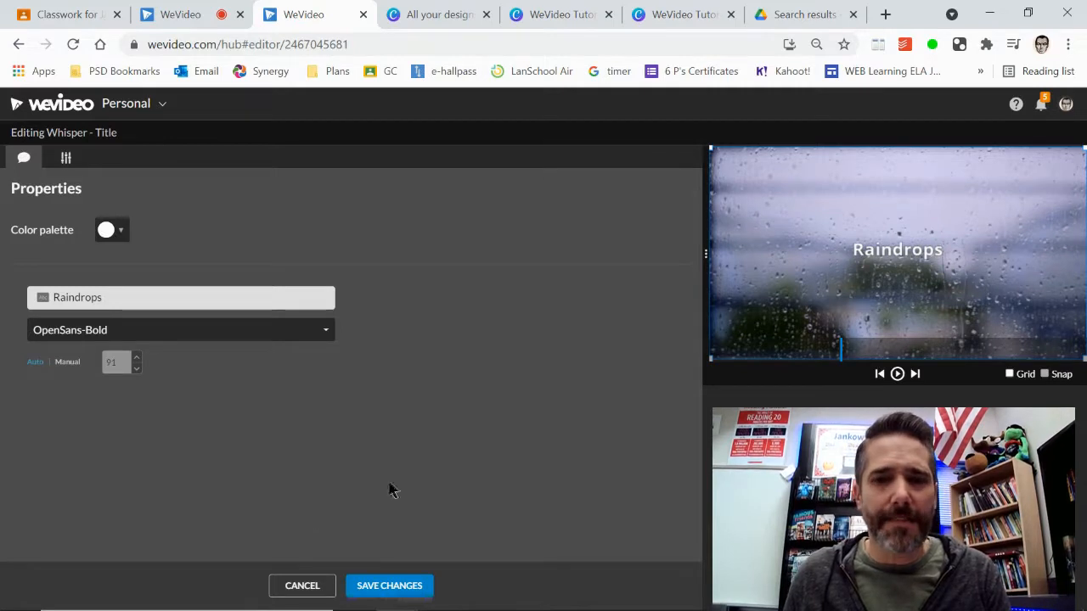
Switch the title's font size to manual and set it to 150
click(68, 365)
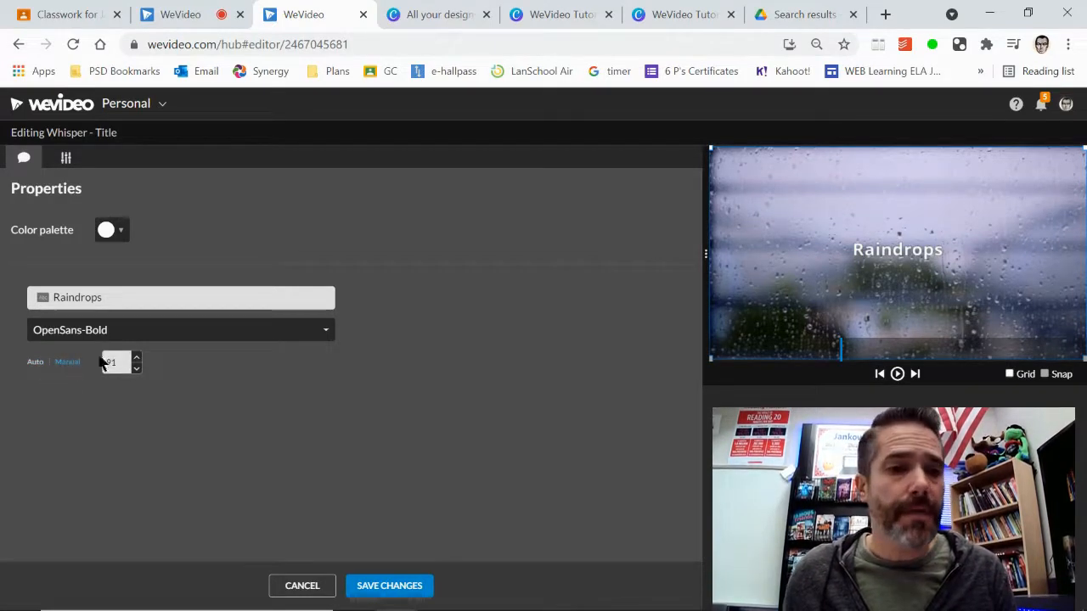
click(136, 358)
click(136, 358)
double_click(122, 363)
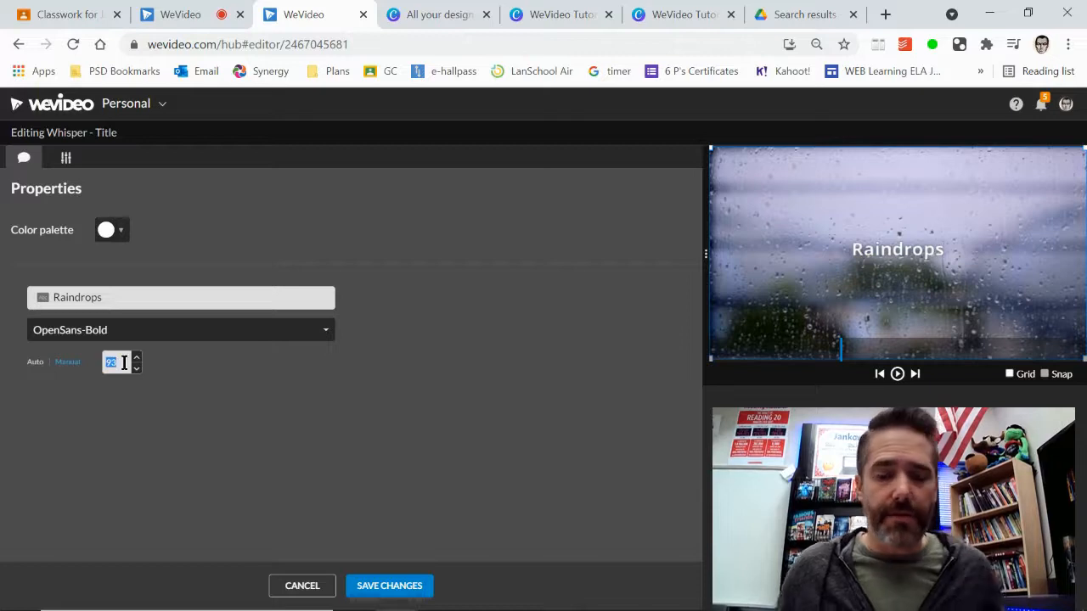
text(15)
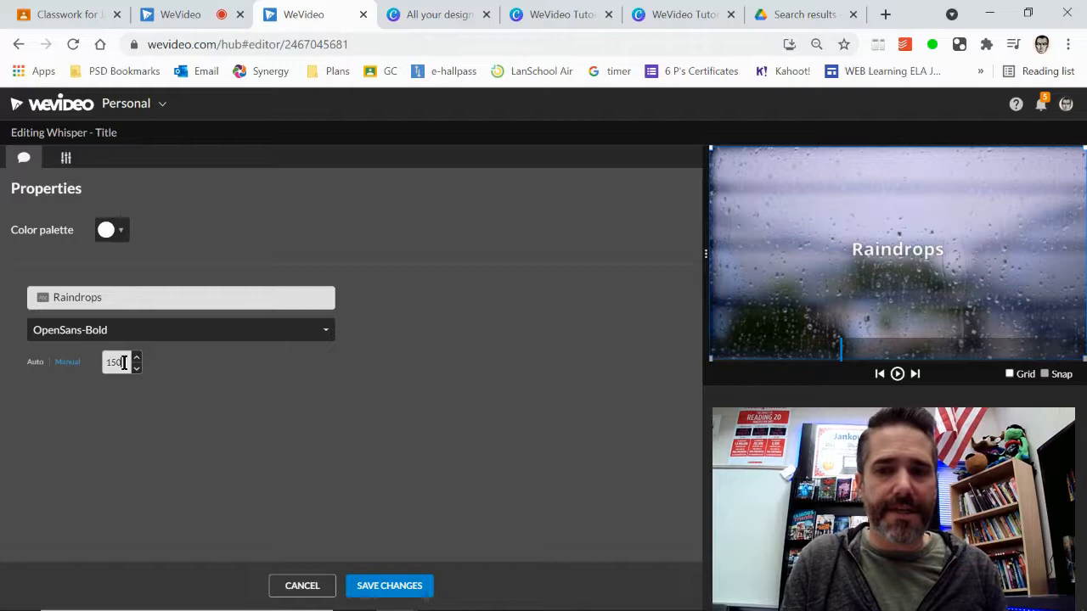
text(0)
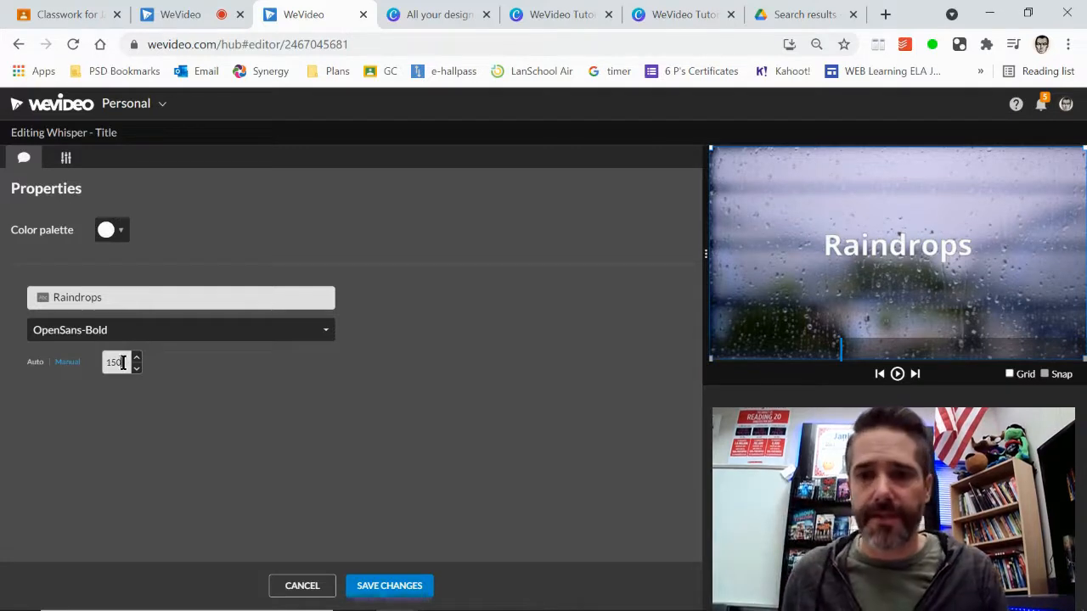
Enlarge the title slightly to a scale of about 1.03 and move it to the upper-left area of the video frame
mouse_move(868, 223)
mouse_down()
mouse_move(818, 235)
mouse_move(772, 202)
mouse_move(886, 220)
mouse_move(863, 239)
mouse_up()
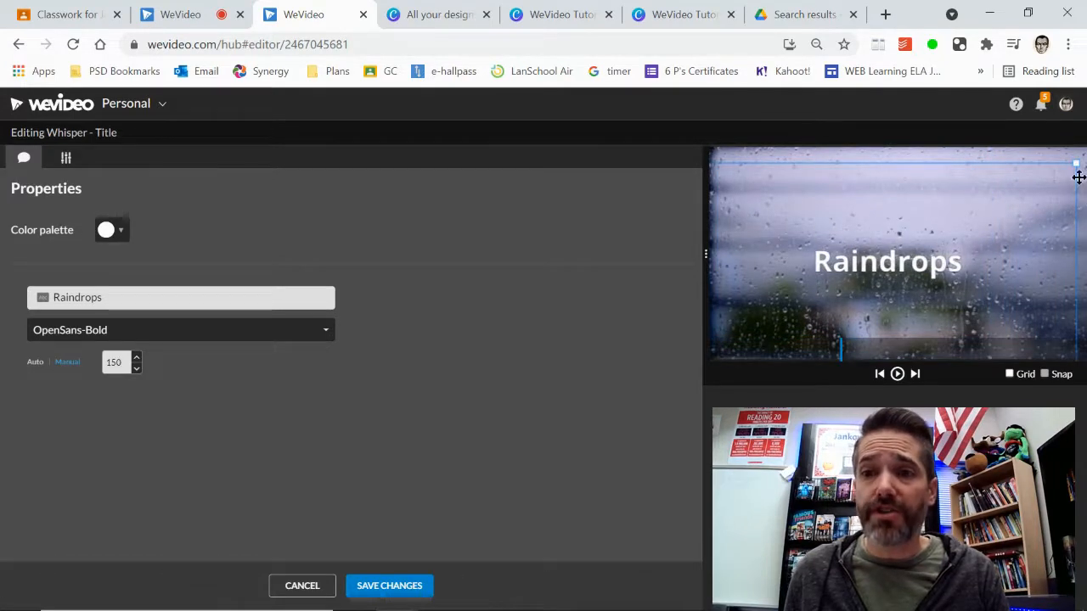
mouse_move(1077, 164)
mouse_down()
mouse_move(982, 213)
mouse_move(1080, 160)
mouse_up()
drag(1030, 209, 940, 142)
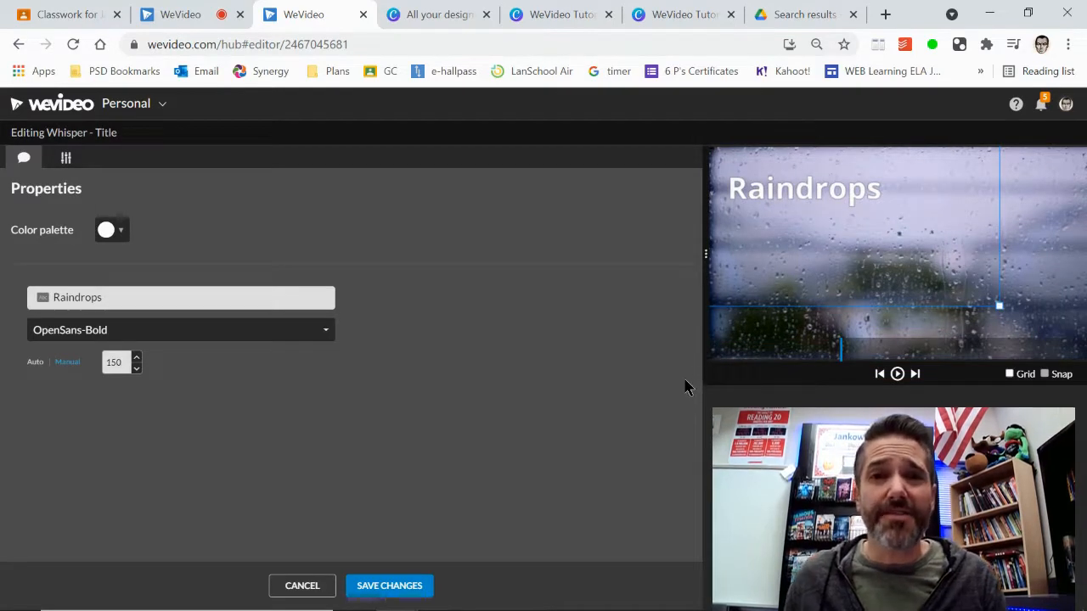
Try the Caveat Brush font on the Raindrops title
click(317, 334)
scroll(200, 445, down, 4)
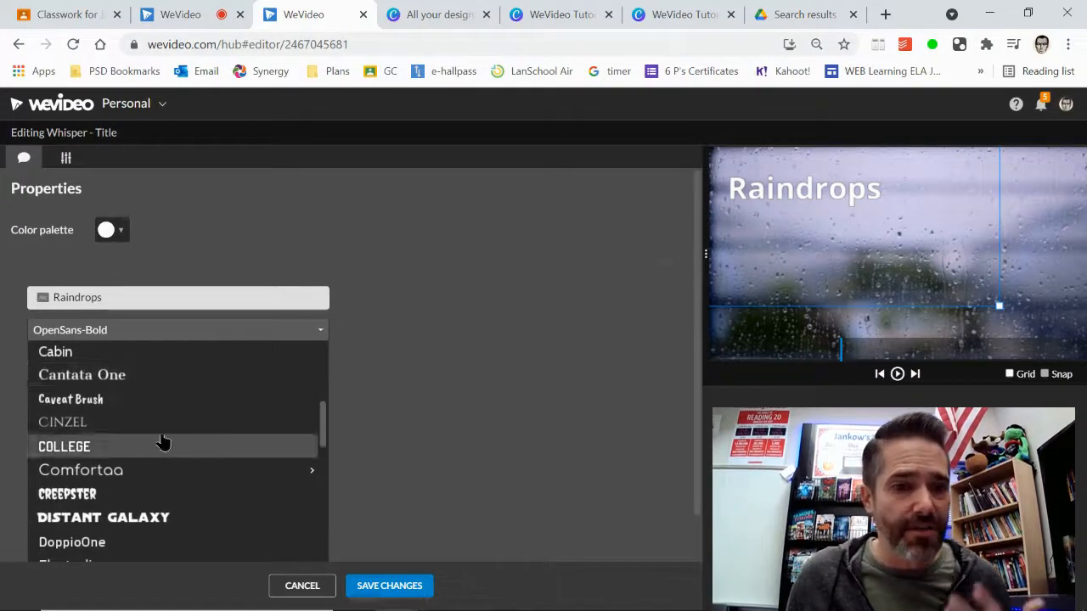
click(157, 401)
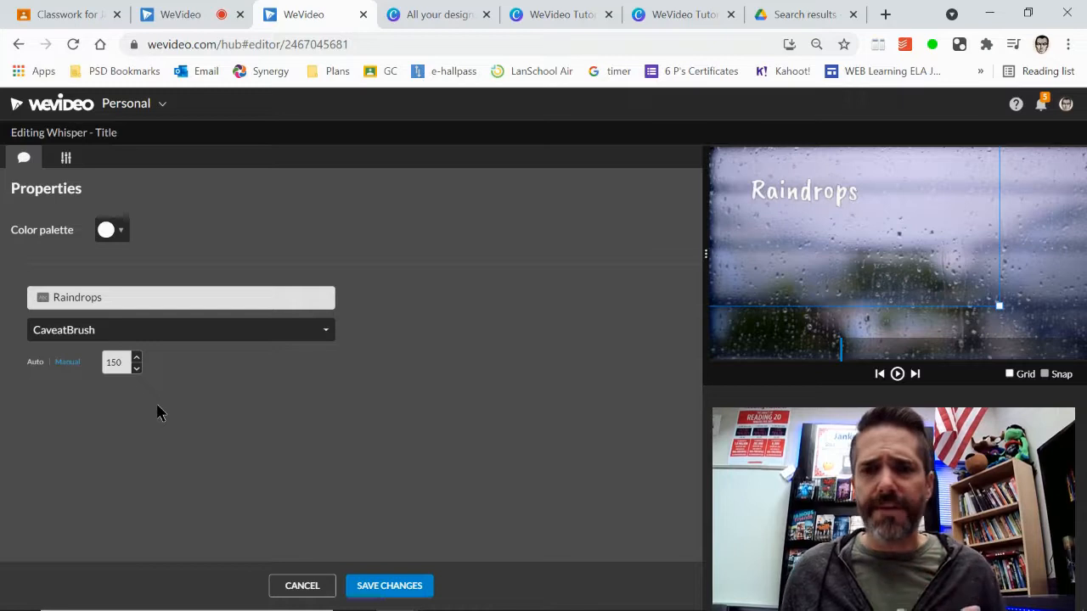
Set the title's font to Merriweather
click(326, 331)
scroll(168, 481, down, 2)
scroll(173, 490, down, 2)
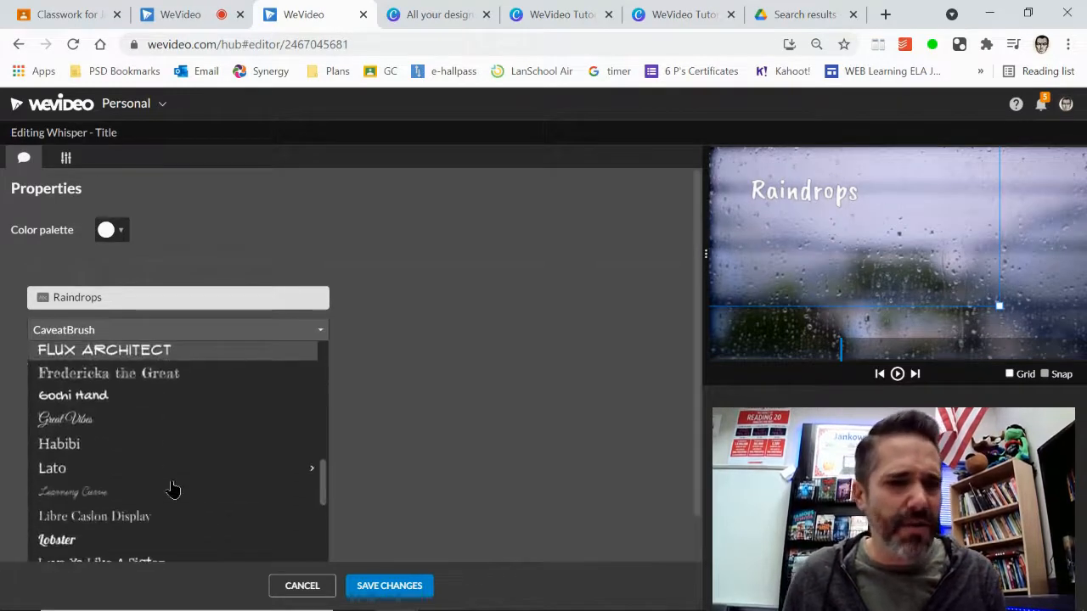
scroll(173, 459, down, 2)
scroll(169, 507, down, 3)
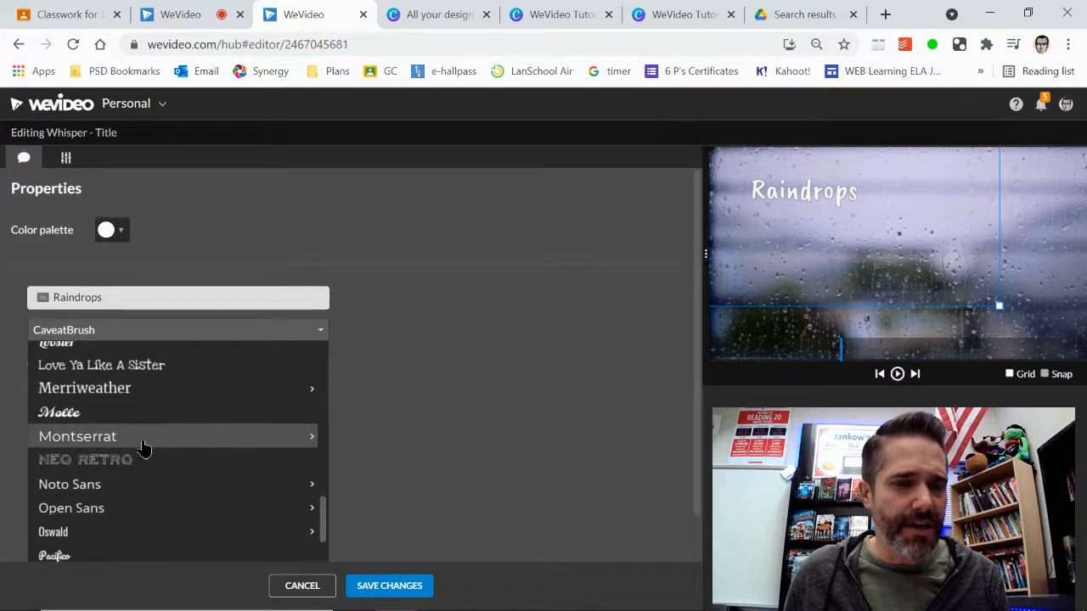
click(146, 390)
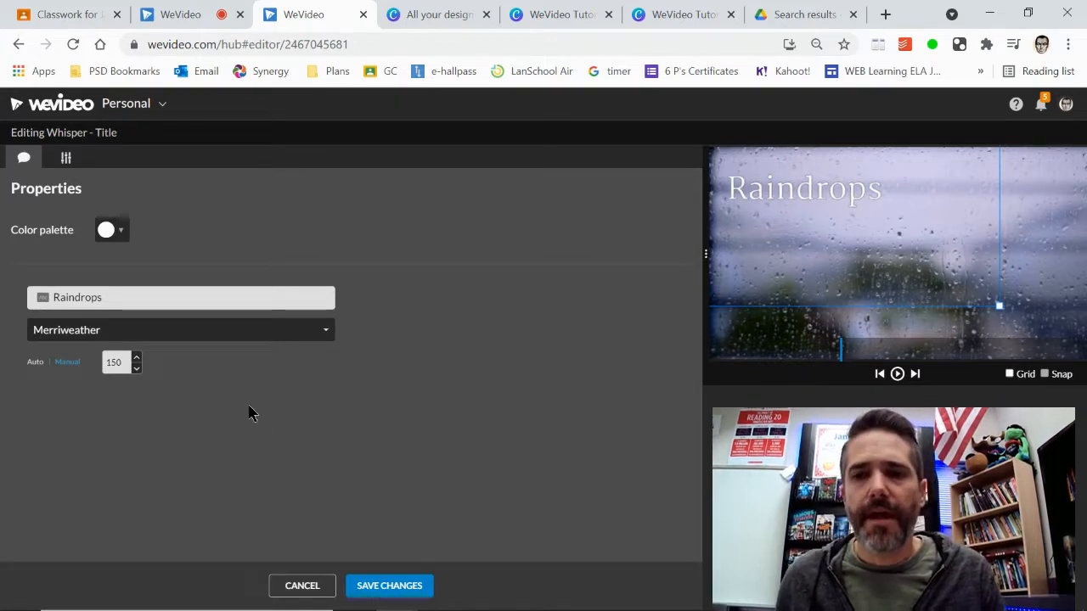
Try a red and a light pink text colour on the Raindrops title
click(120, 232)
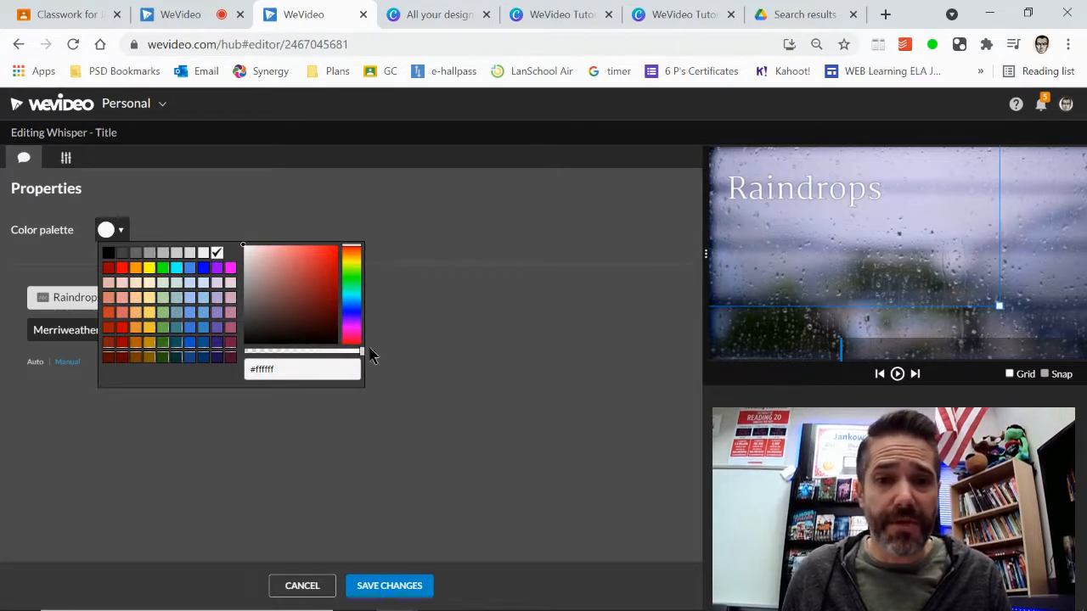
mouse_move(359, 355)
mouse_down()
mouse_move(282, 360)
mouse_move(359, 355)
mouse_up()
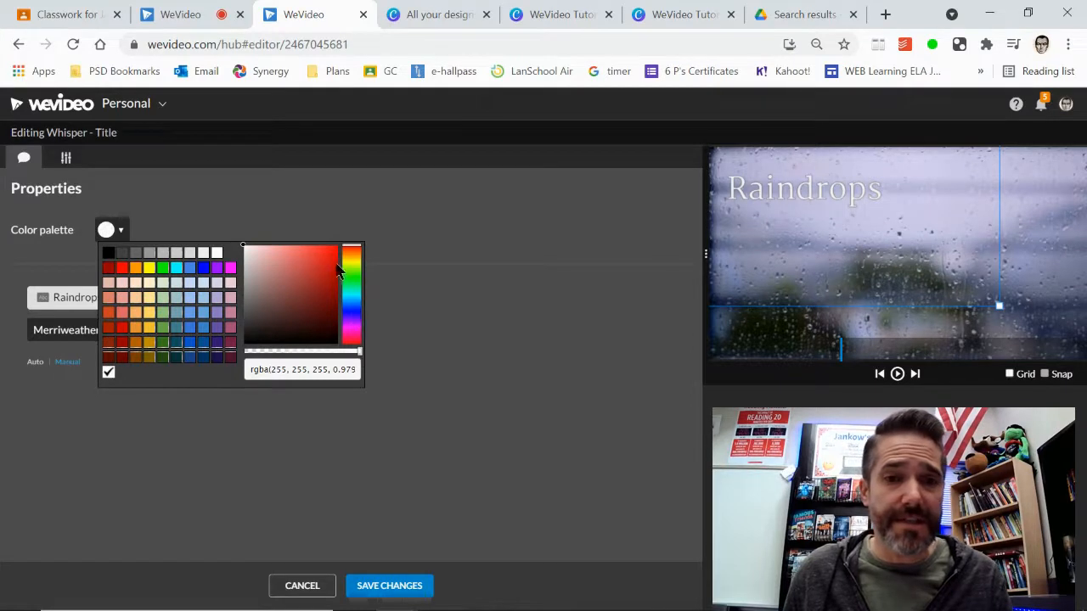
click(331, 258)
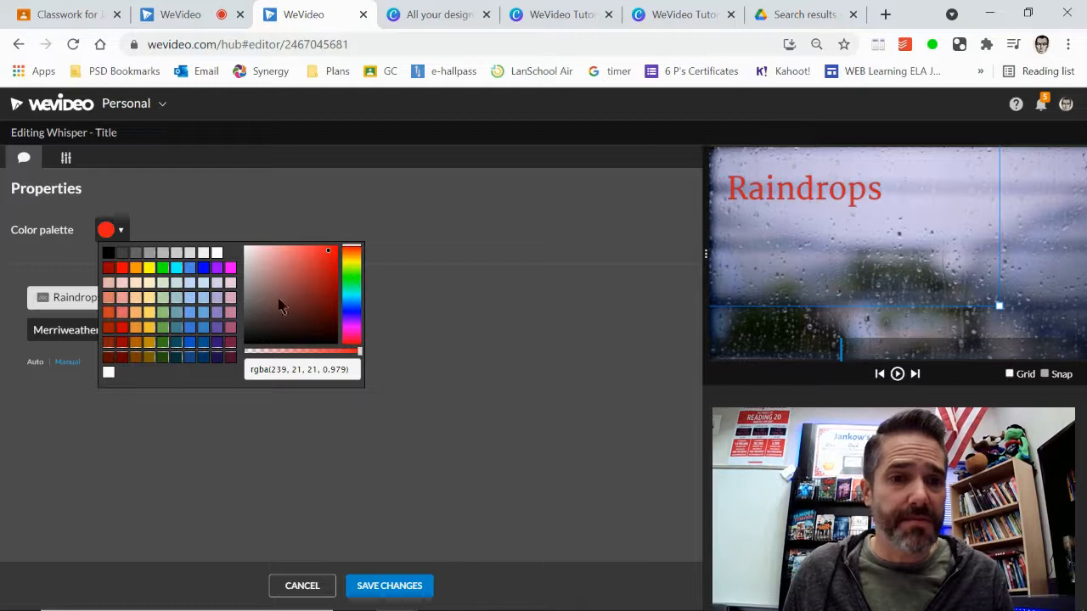
click(119, 284)
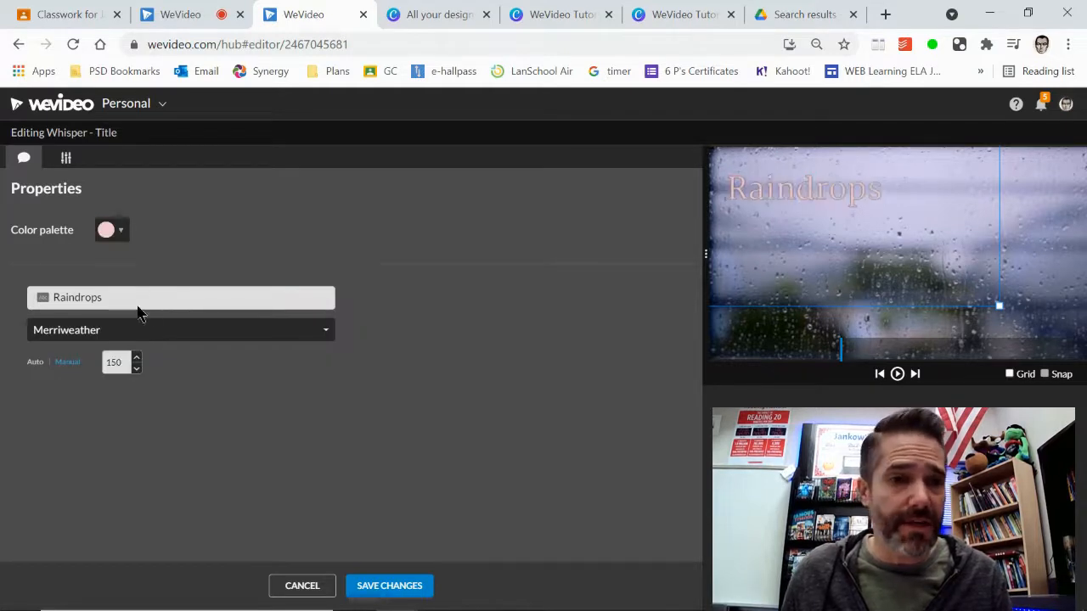
Set the title's text colour to pure blue
click(116, 231)
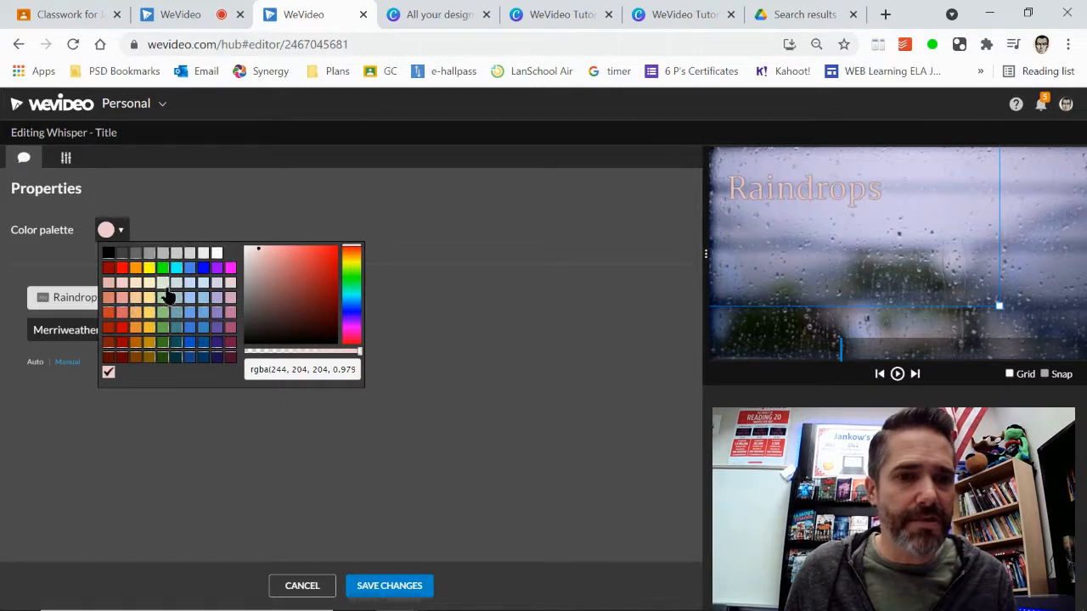
click(203, 269)
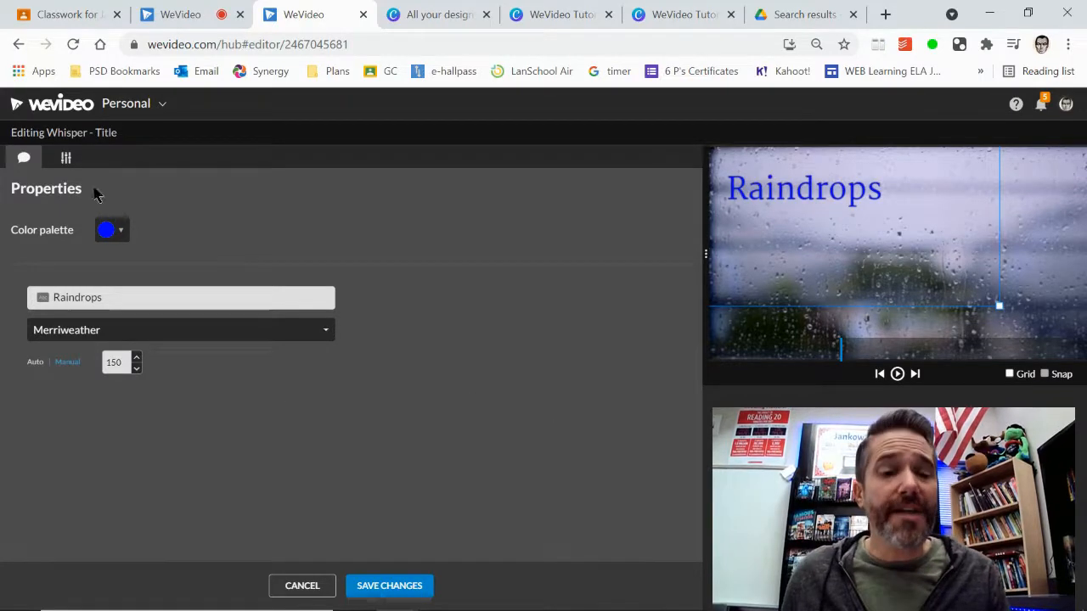
Try rotating the title and flipping it vertically and horizontally in the transform settings, returning it to its upright orientation
click(73, 161)
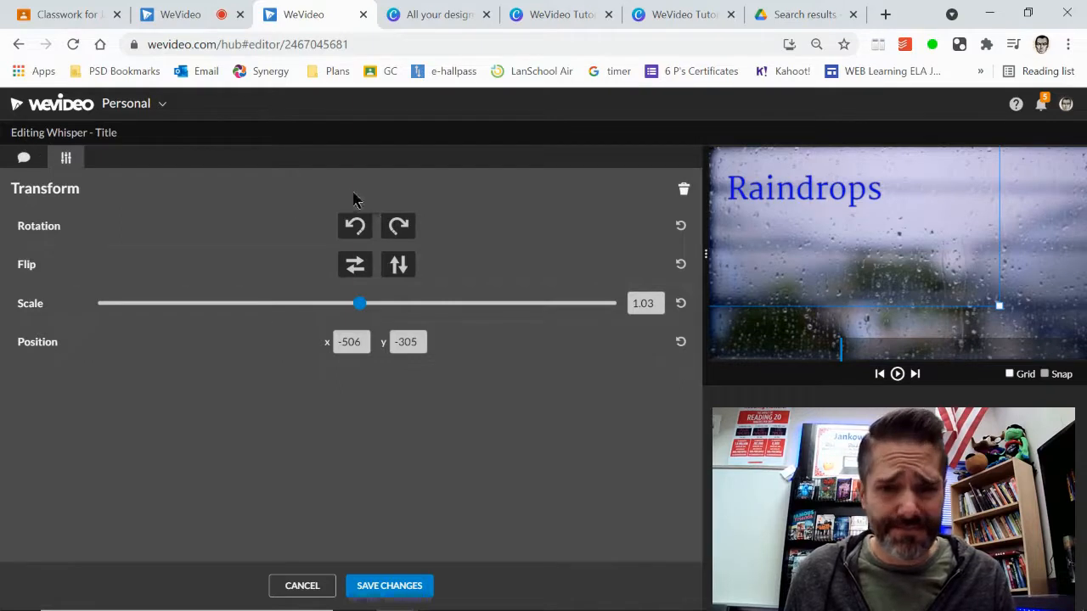
click(398, 227)
click(405, 230)
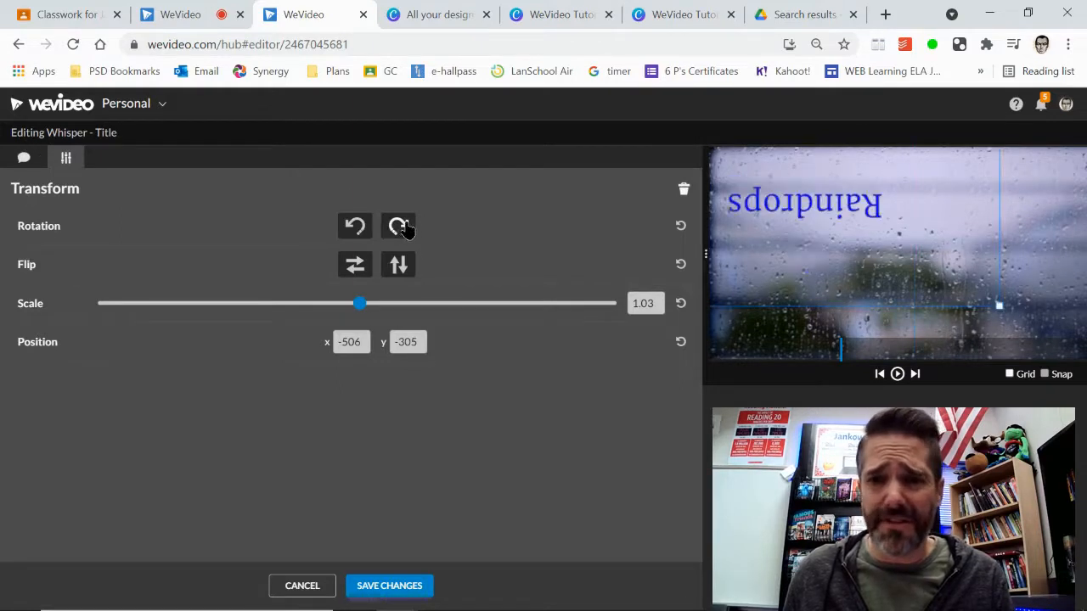
click(405, 230)
click(405, 230)
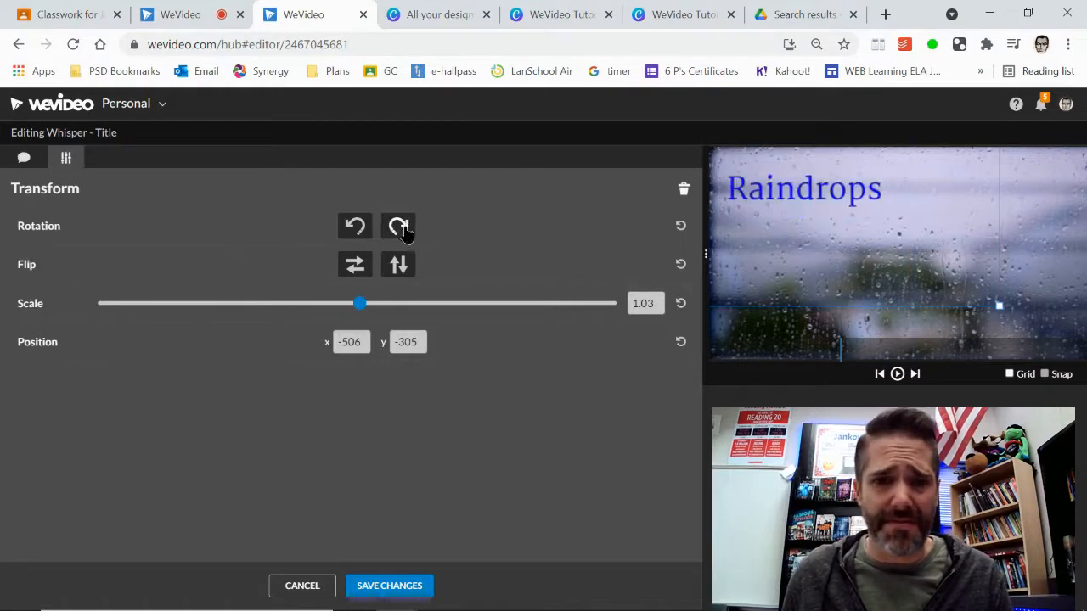
click(393, 269)
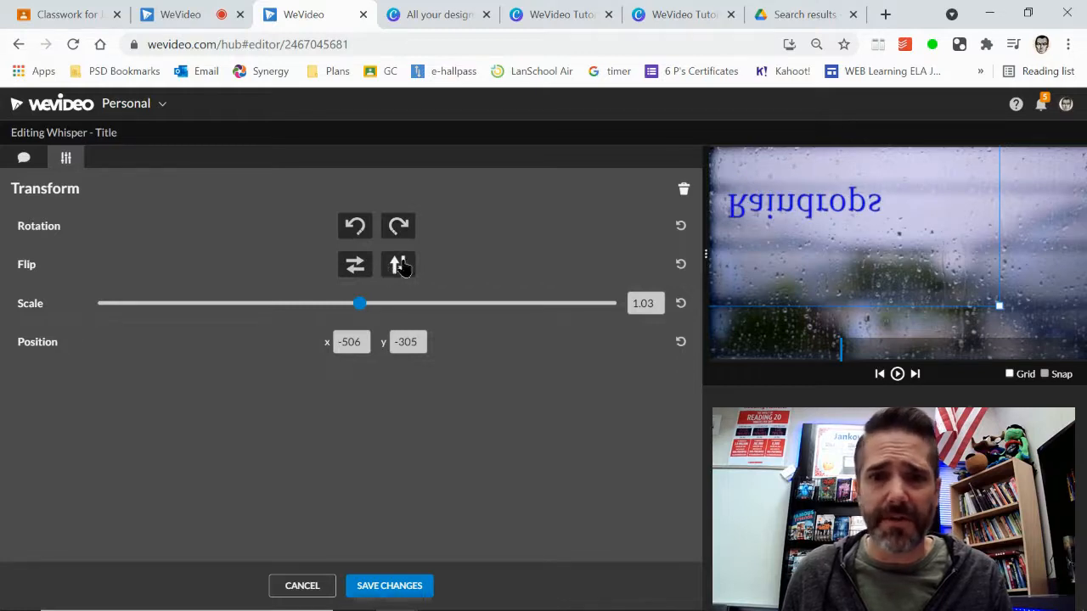
click(360, 270)
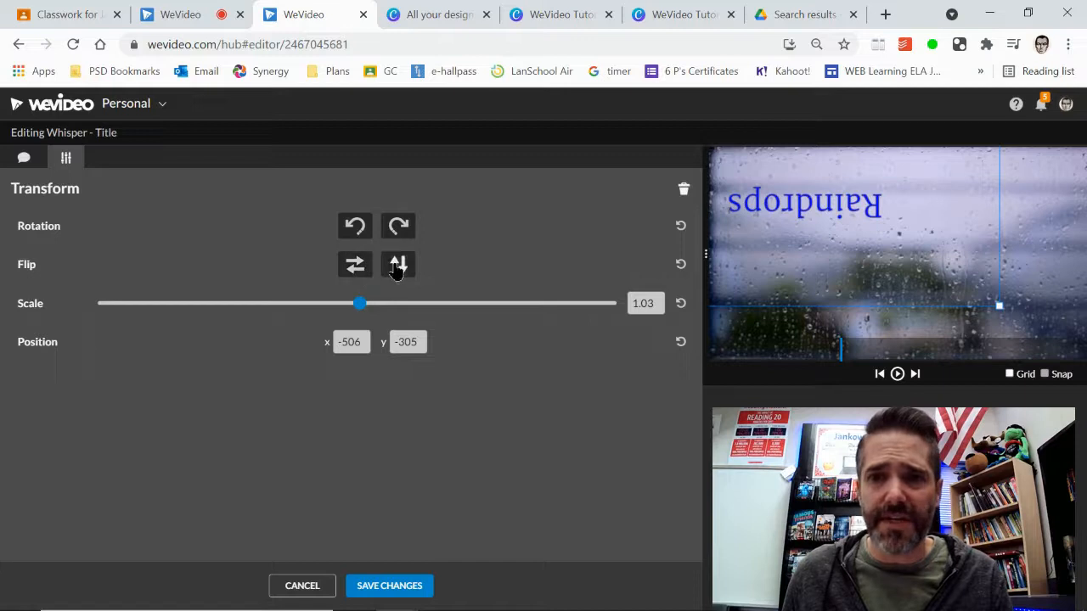
click(357, 230)
click(357, 230)
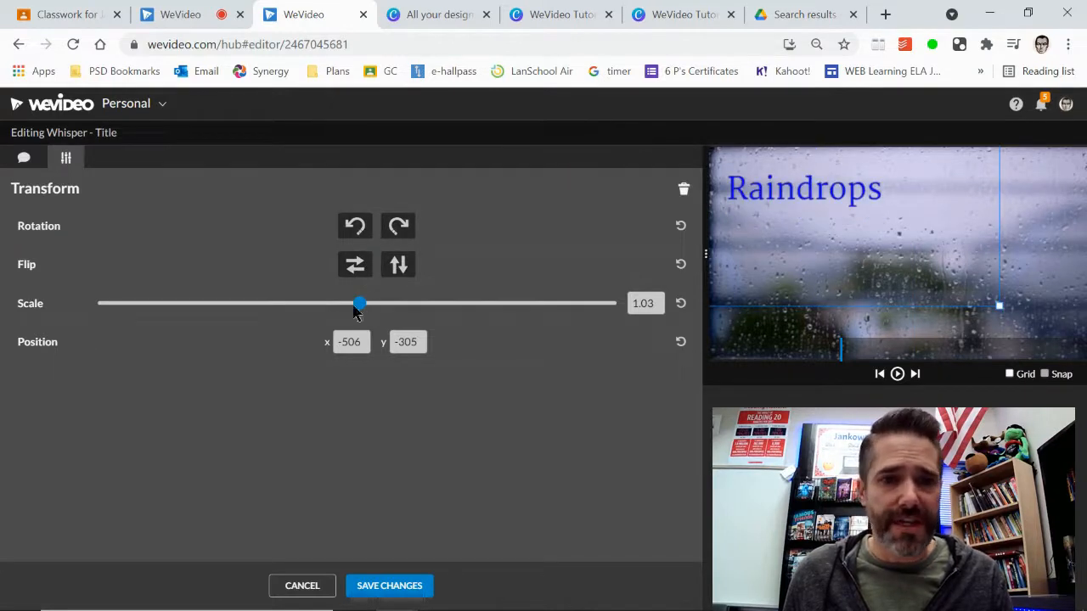
Set the title's scale to 1 in the transform settings and save the title changes
mouse_move(362, 308)
mouse_down()
mouse_move(334, 308)
mouse_move(359, 309)
mouse_up()
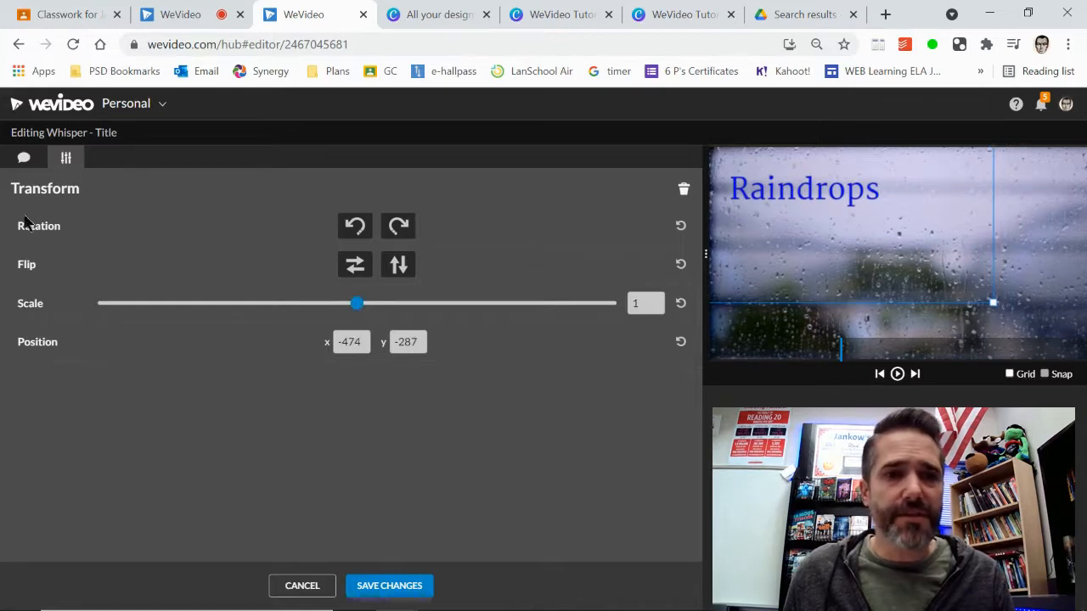
click(23, 158)
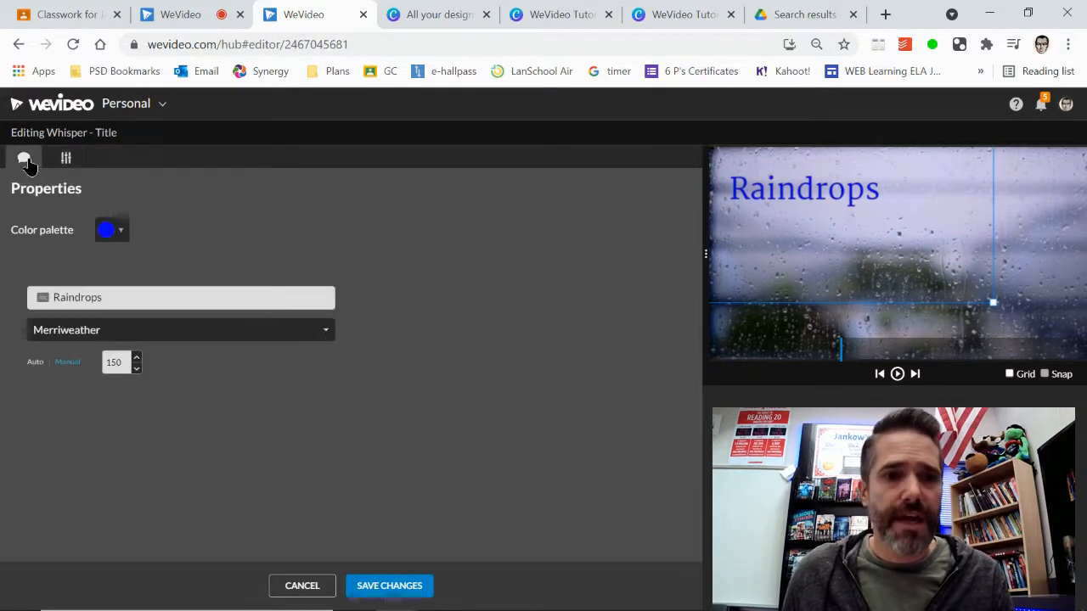
click(415, 587)
Play the timeline from just before the title clip to preview the edited title
drag(343, 405, 196, 405)
click(897, 374)
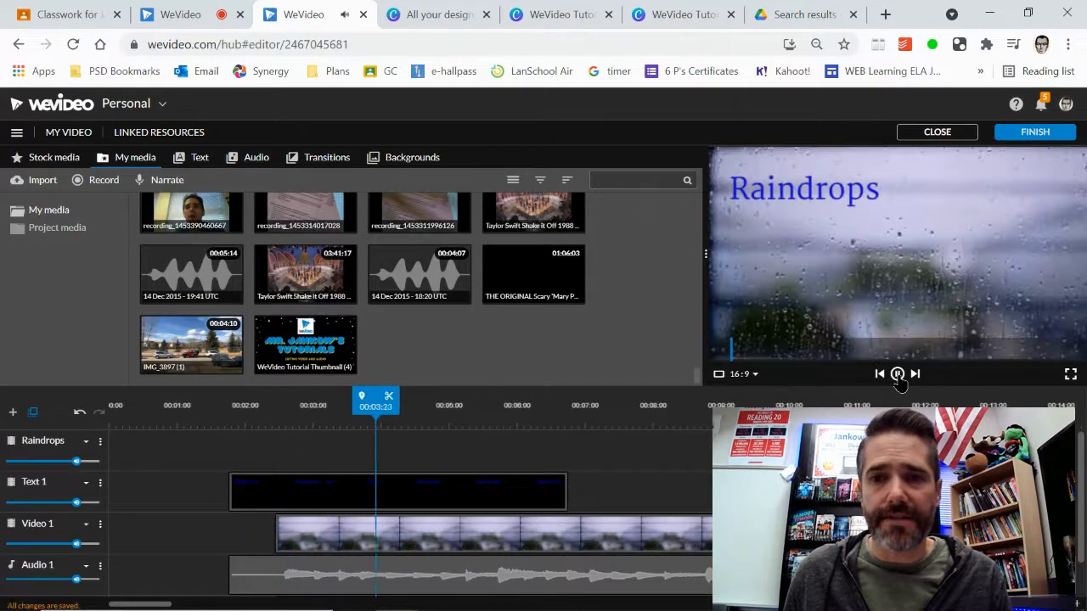
Stop the preview, move the title clip to the Raindrops track and place the Yellow Aurora background beneath it on the Text 1 track
click(897, 374)
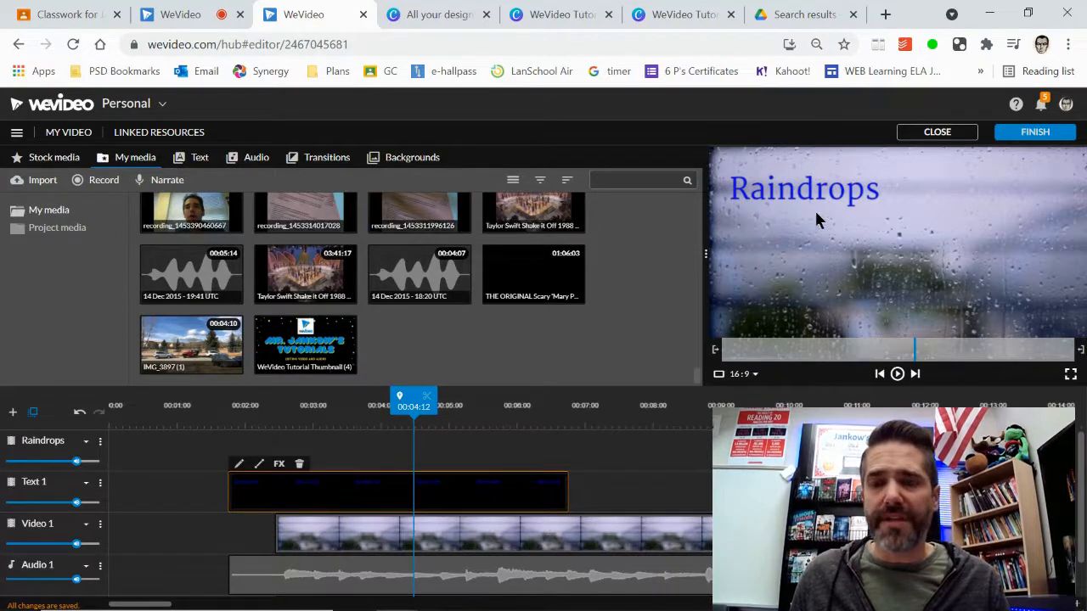
click(407, 161)
drag(309, 484, 203, 458)
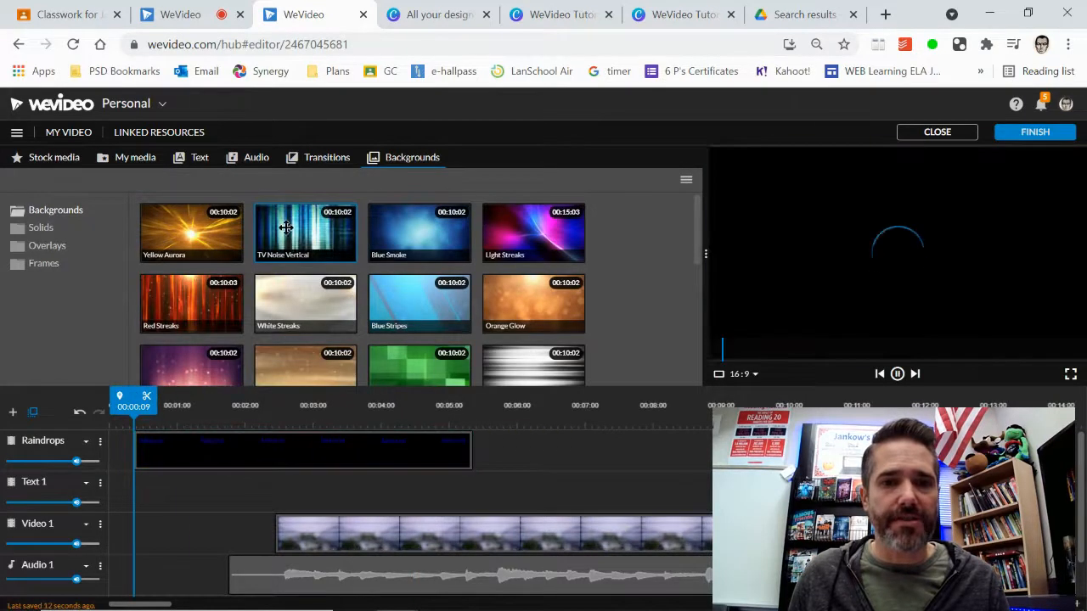
drag(209, 251, 204, 488)
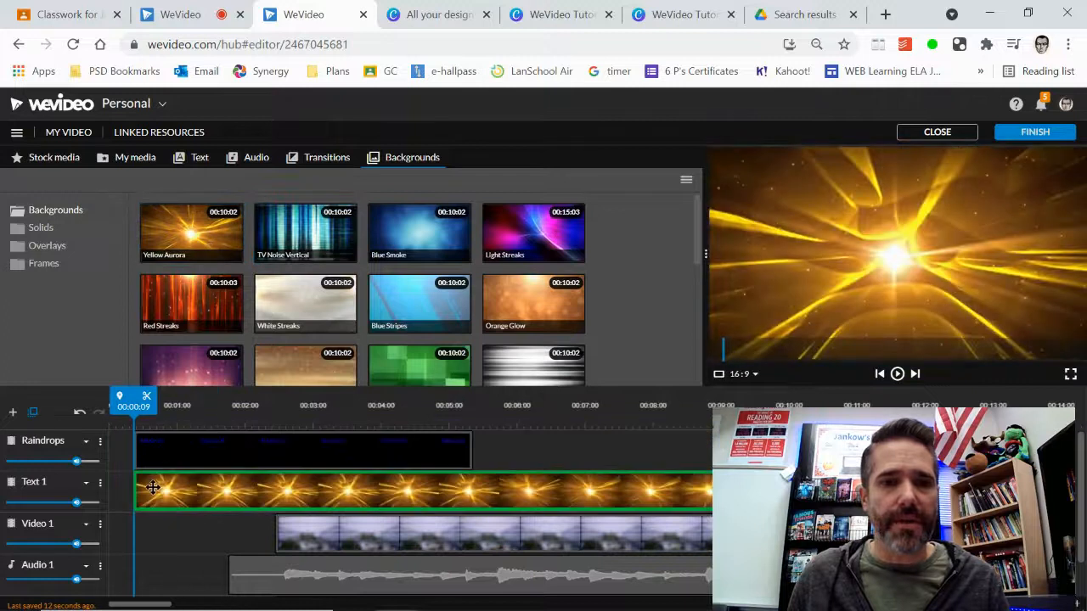
Preview the title over the Yellow Aurora background, and view the background clip's transform settings without changing them
click(898, 378)
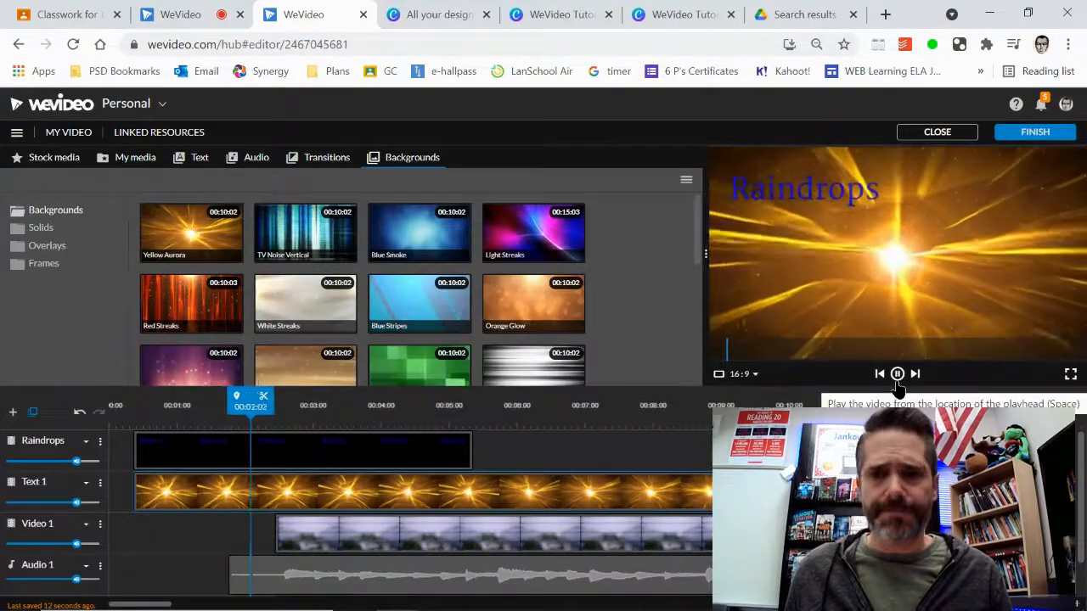
click(898, 375)
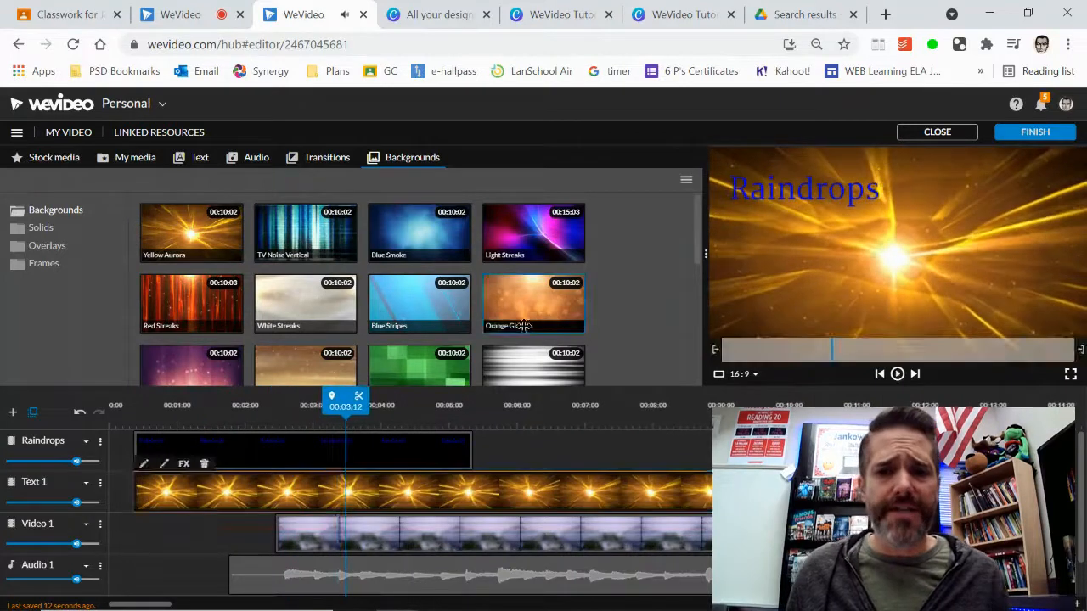
double_click(312, 492)
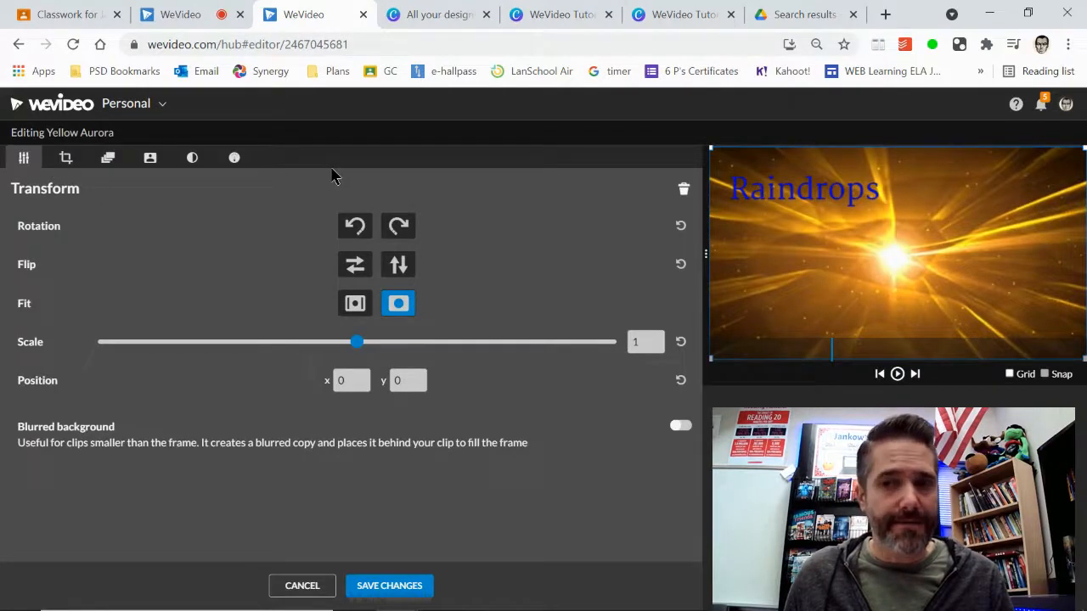
click(307, 588)
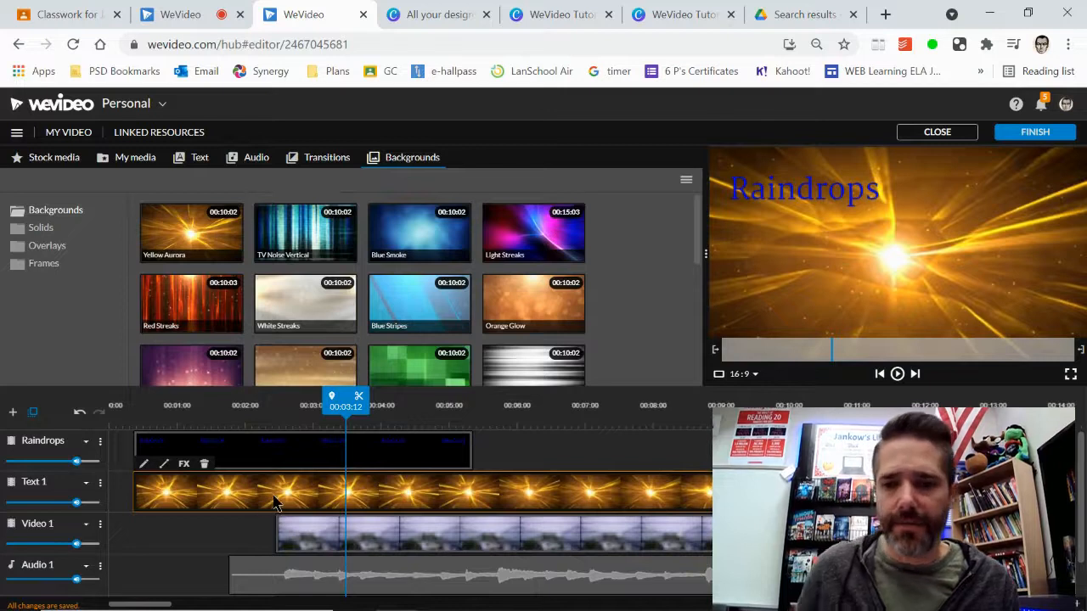
Delete the Yellow Aurora clip and undo the recent timeline edits back to the title clip's placement on the Text 1 track
key(Delete)
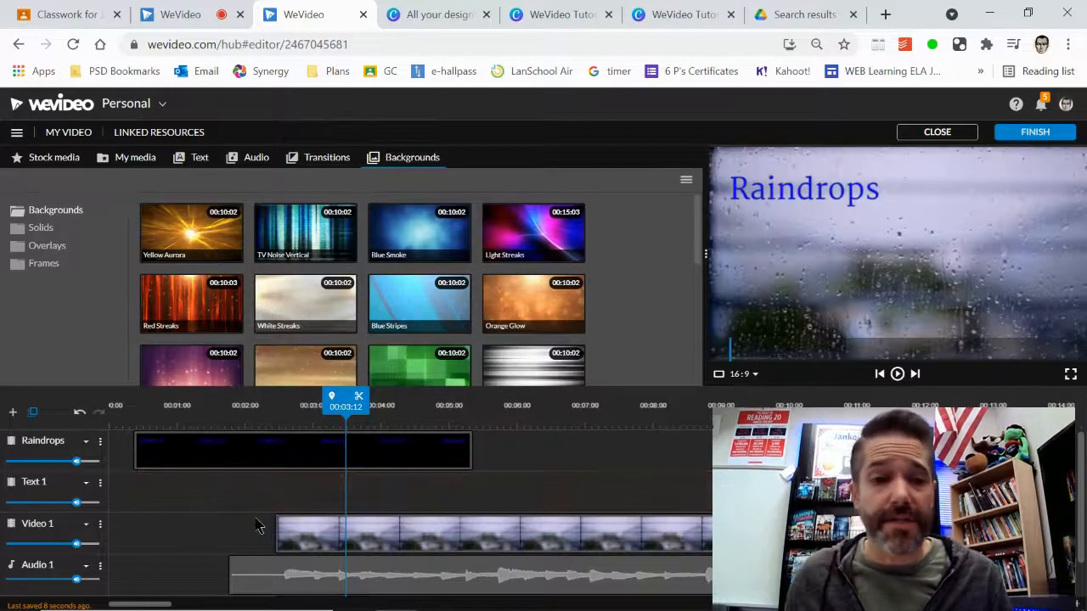
click(79, 414)
click(79, 414)
click(79, 416)
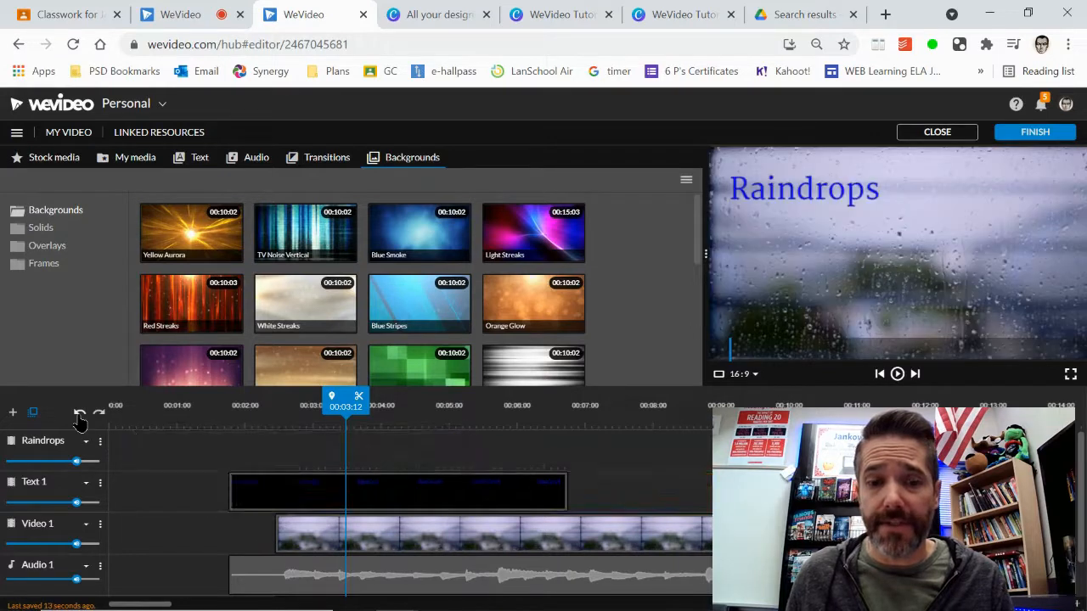
click(98, 416)
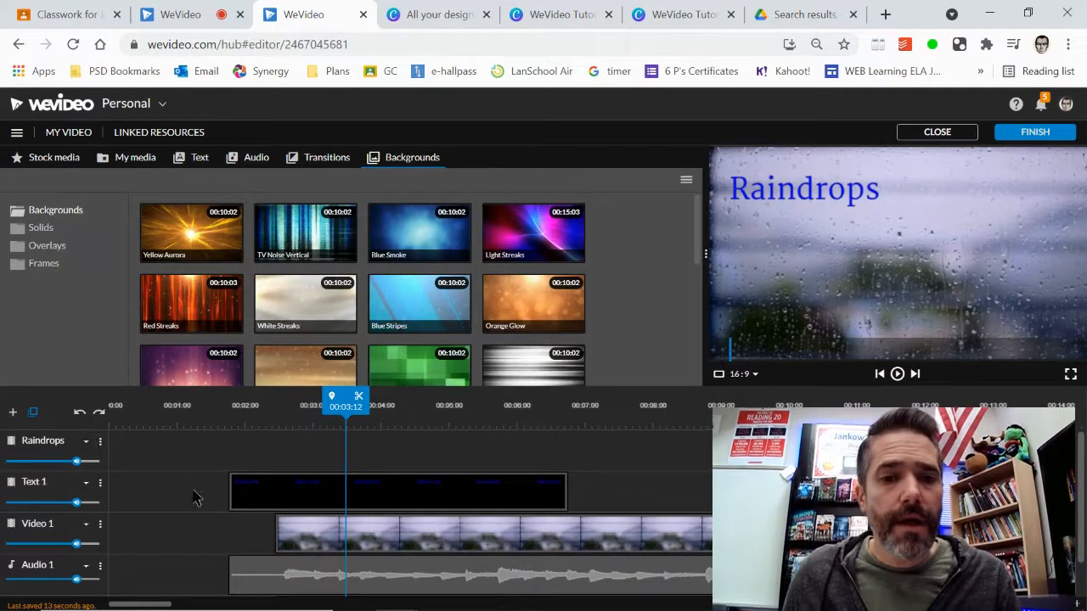
Try scaling the raindrops video clip to 1.12 and flipping it horizontally and vertically, and discard the changes
scroll(191, 496, down, 1)
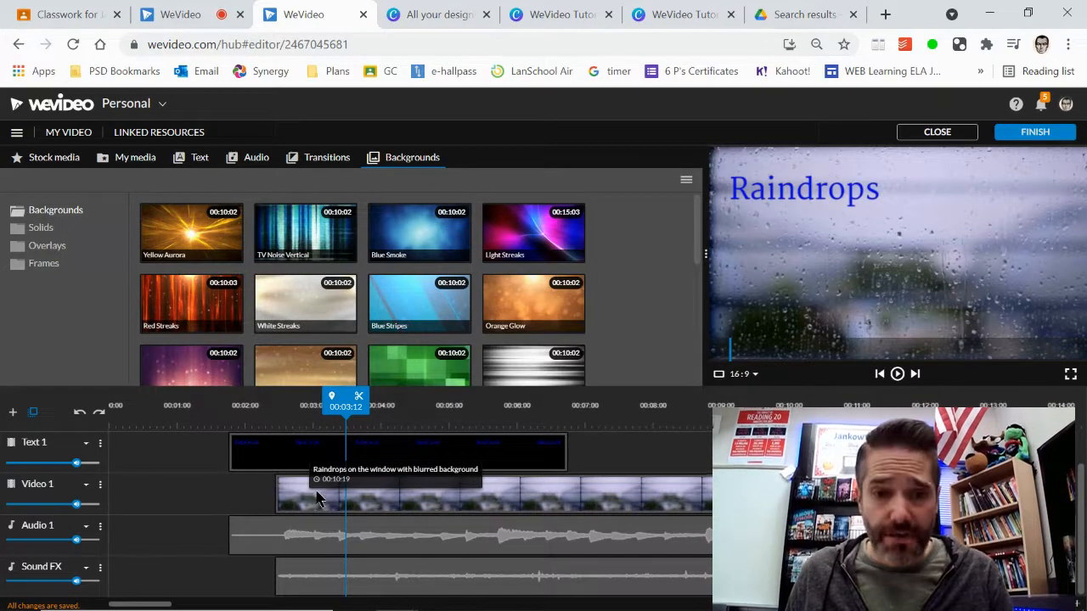
double_click(316, 499)
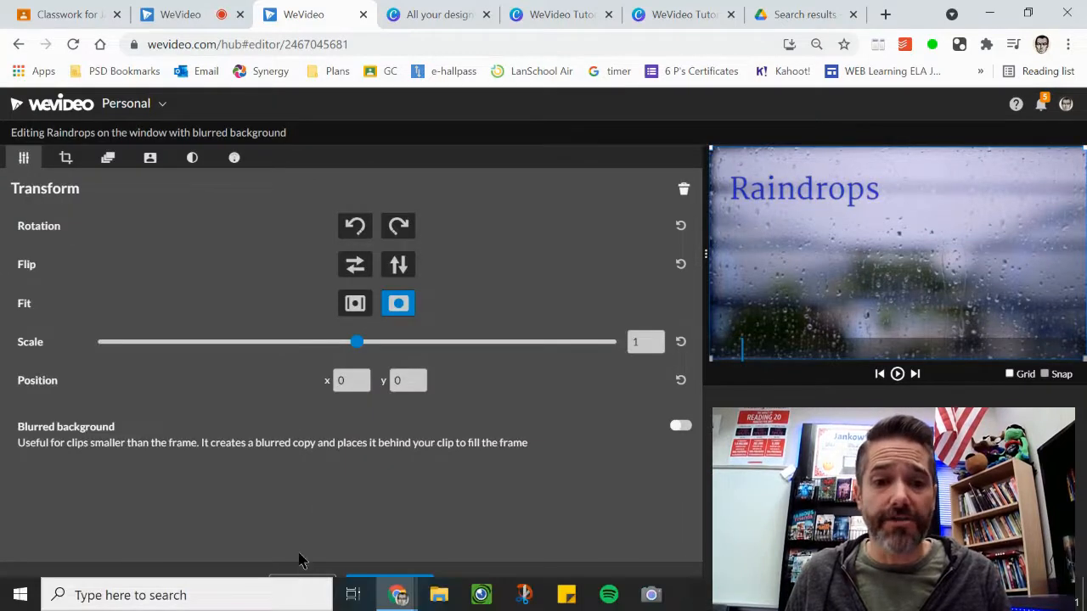
click(302, 586)
double_click(461, 501)
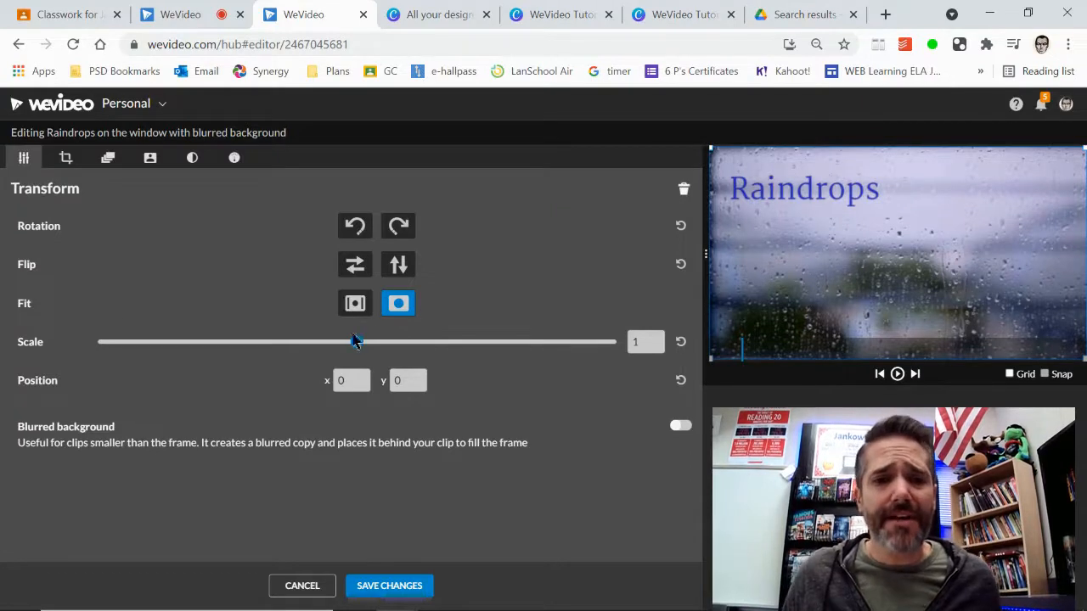
drag(358, 343, 367, 363)
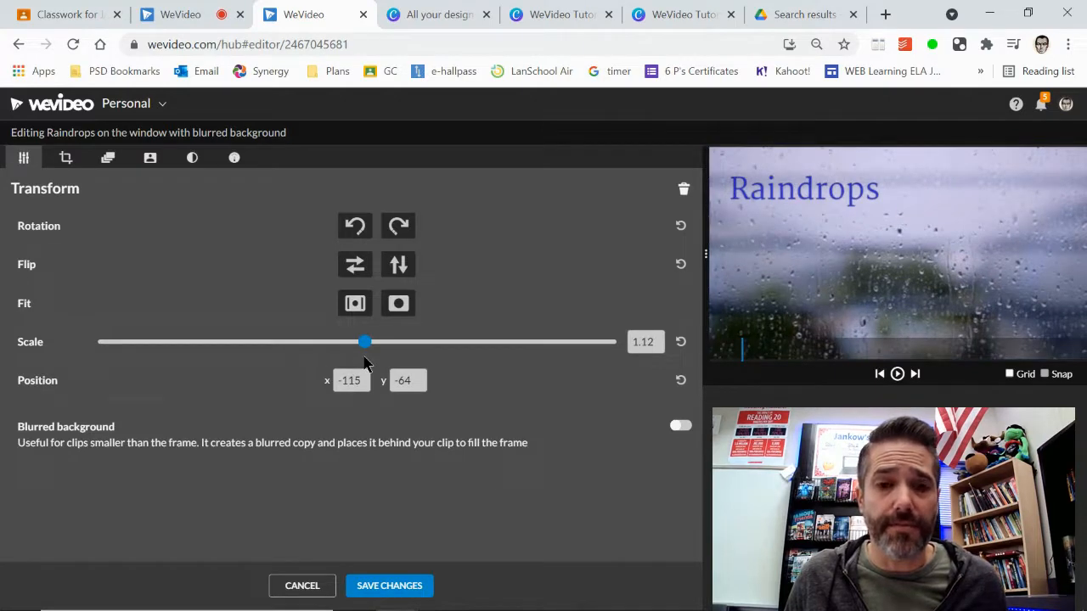
click(362, 268)
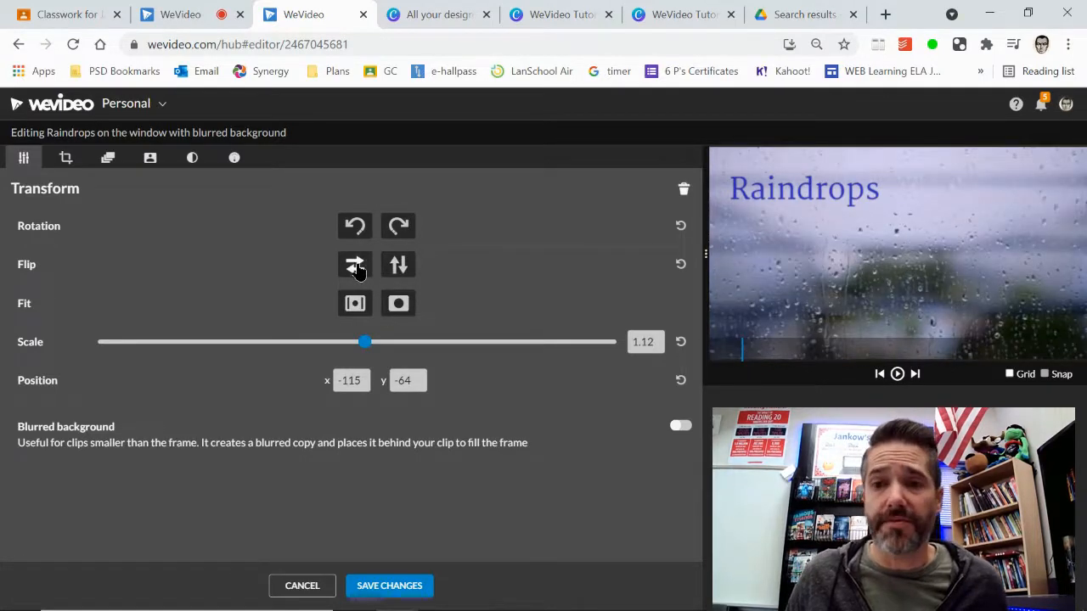
click(399, 268)
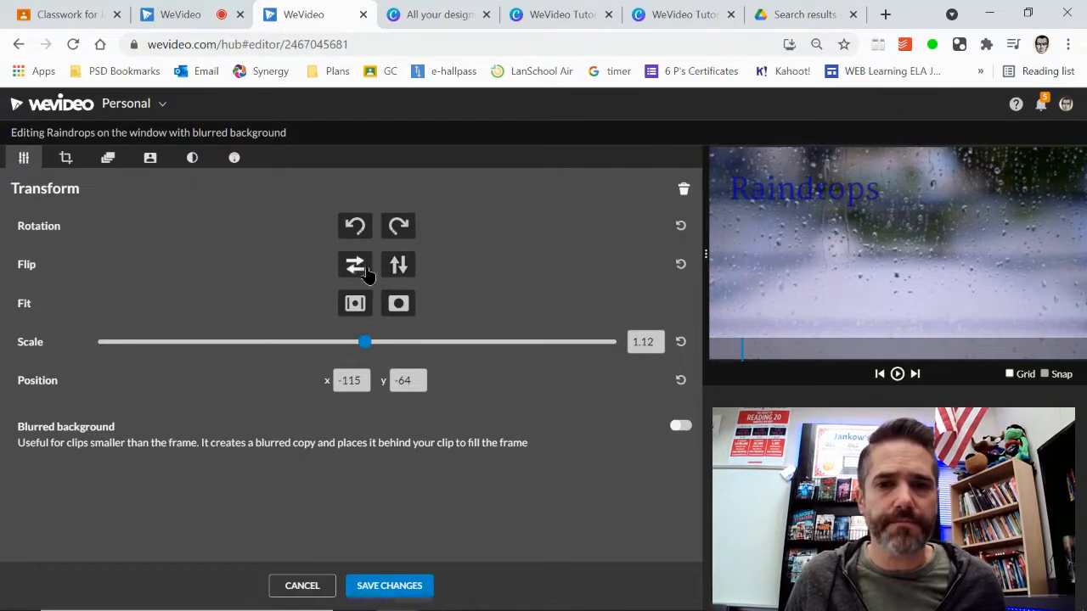
click(302, 587)
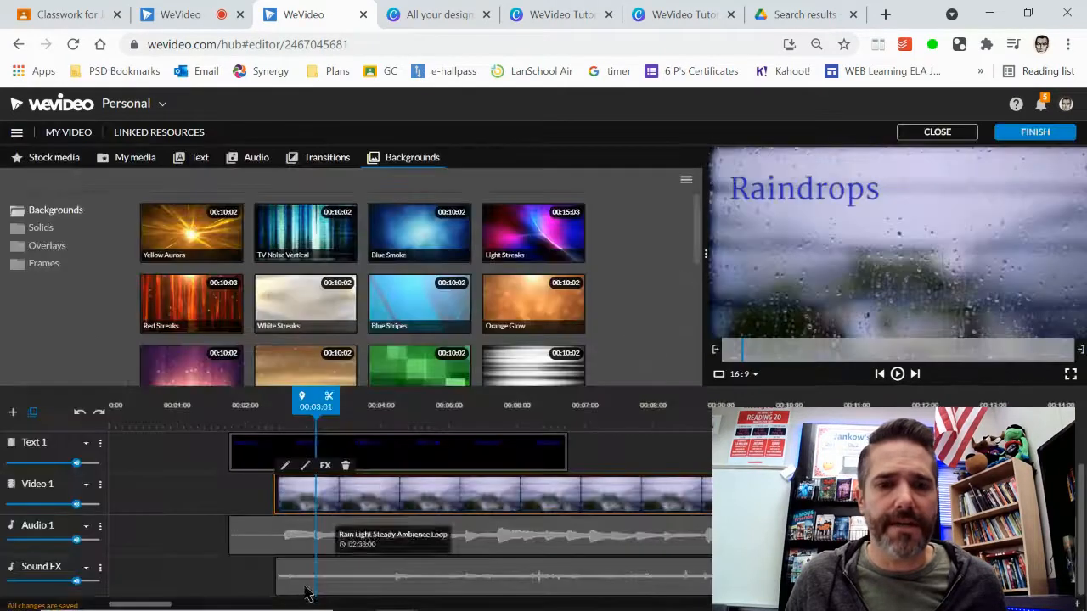
Open the raindrops video clip for editing and examine its horizontal and vertical crop settings
double_click(371, 509)
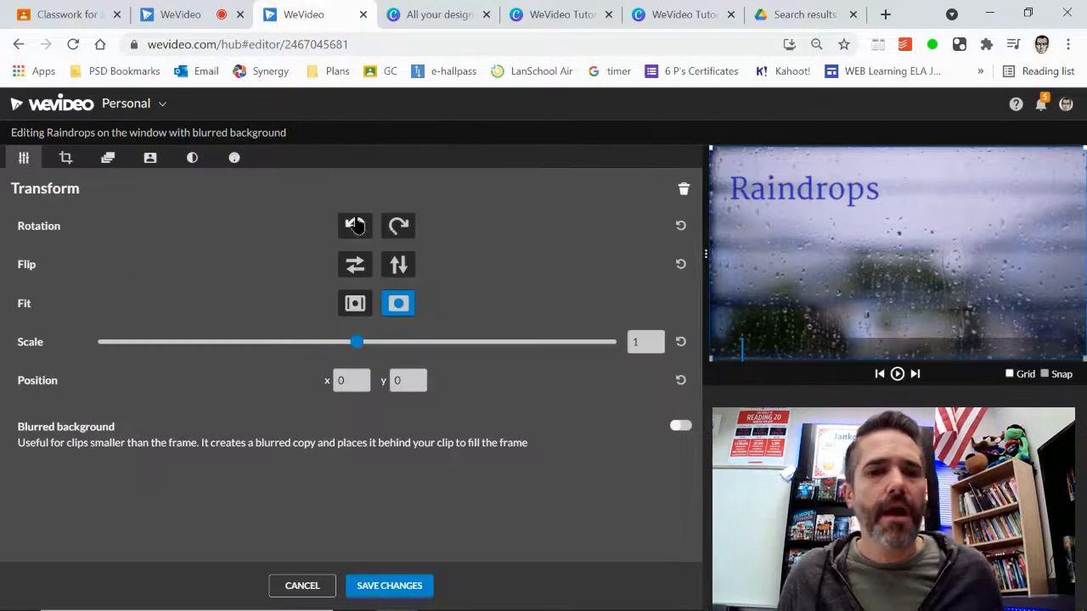
click(66, 158)
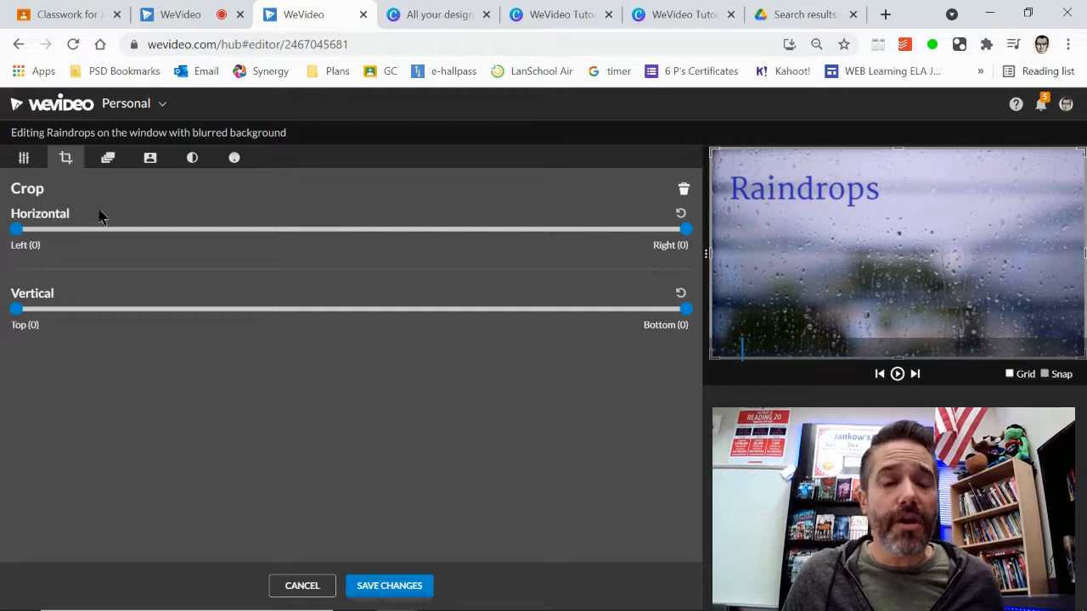
mouse_move(17, 232)
mouse_down()
mouse_move(138, 231)
mouse_move(2, 240)
mouse_up()
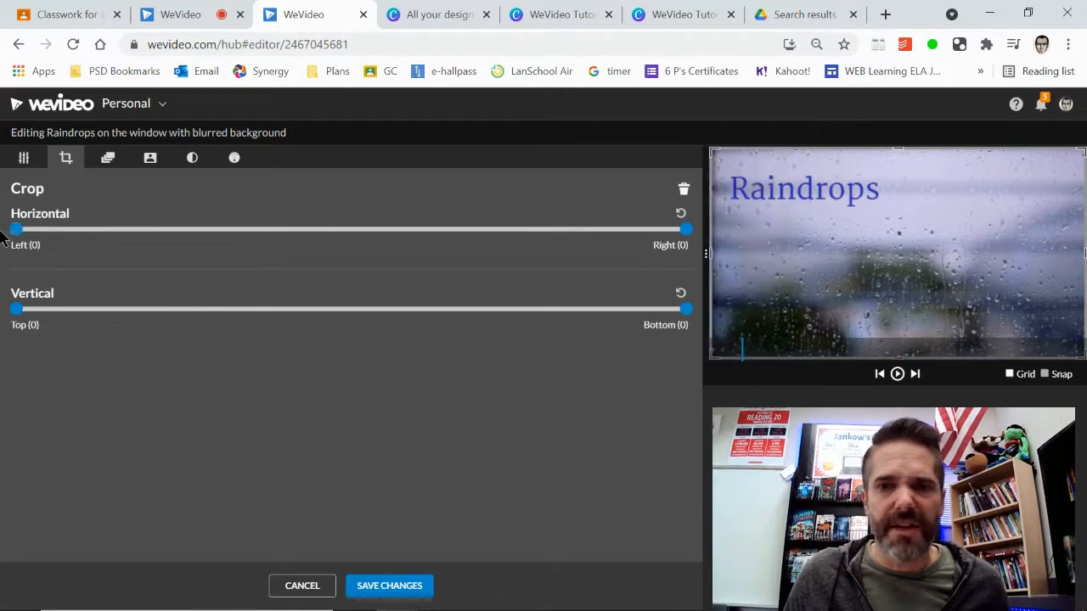
Set the clip's end animation to scale 4.32 at position x -3819, y -2003, and save the changes
click(103, 160)
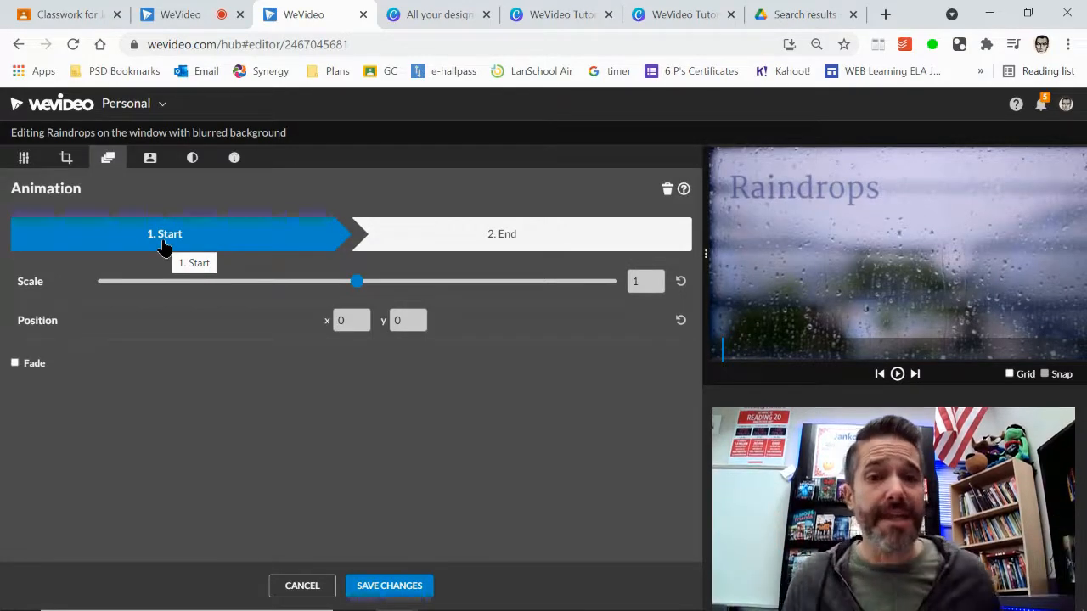
click(433, 240)
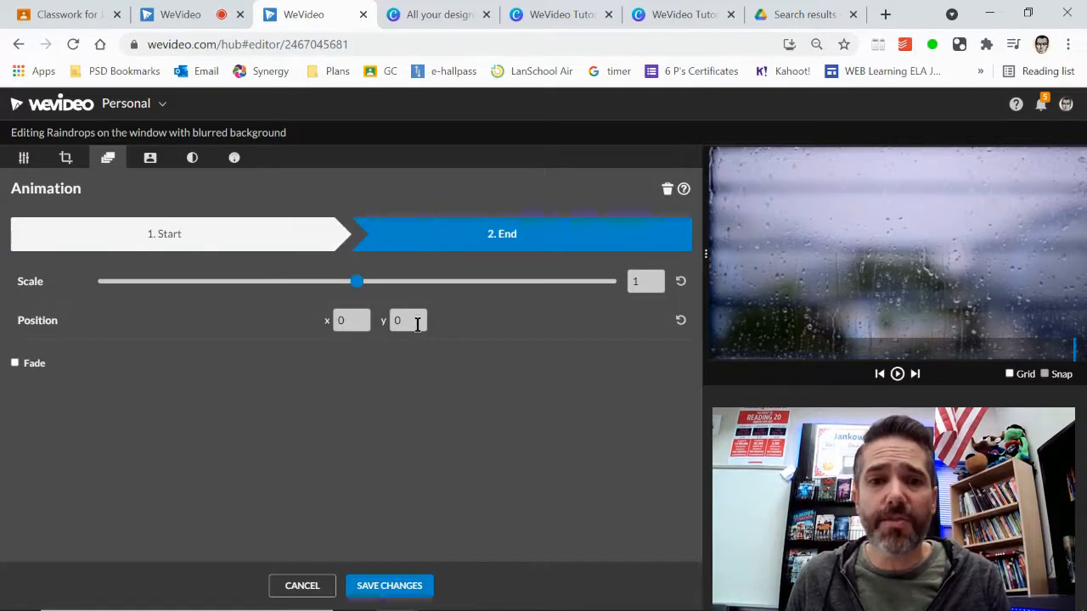
drag(355, 286, 466, 287)
drag(959, 282, 561, 307)
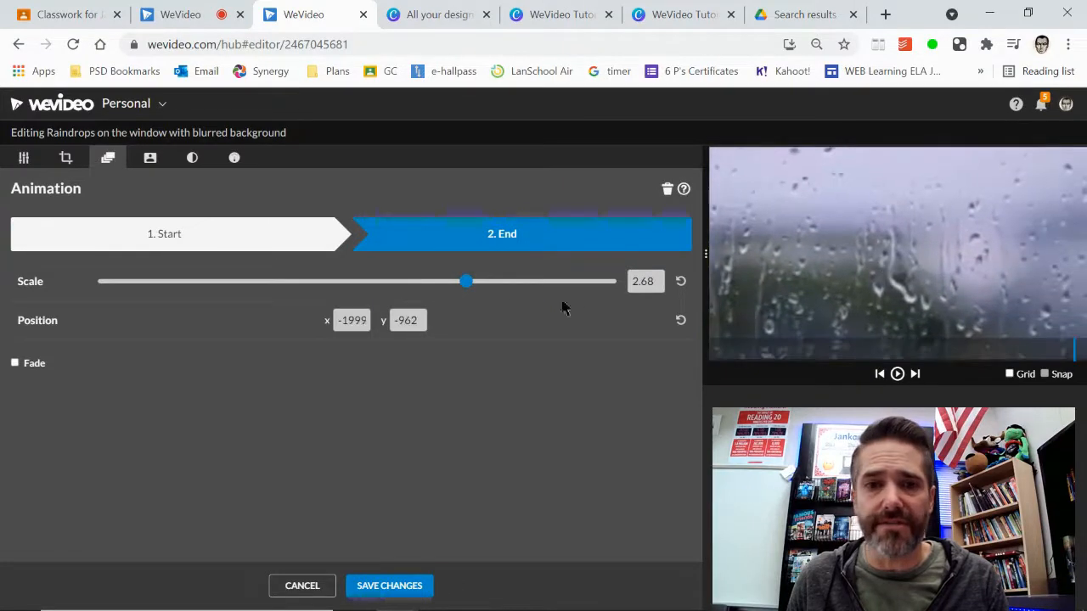
drag(478, 293, 577, 288)
drag(934, 274, 890, 244)
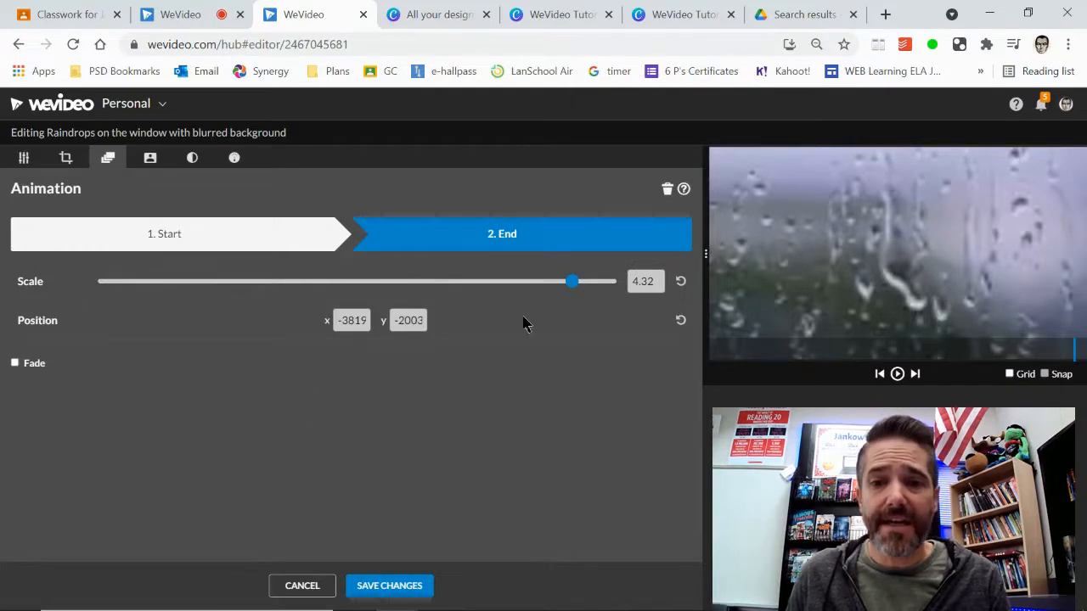
click(401, 586)
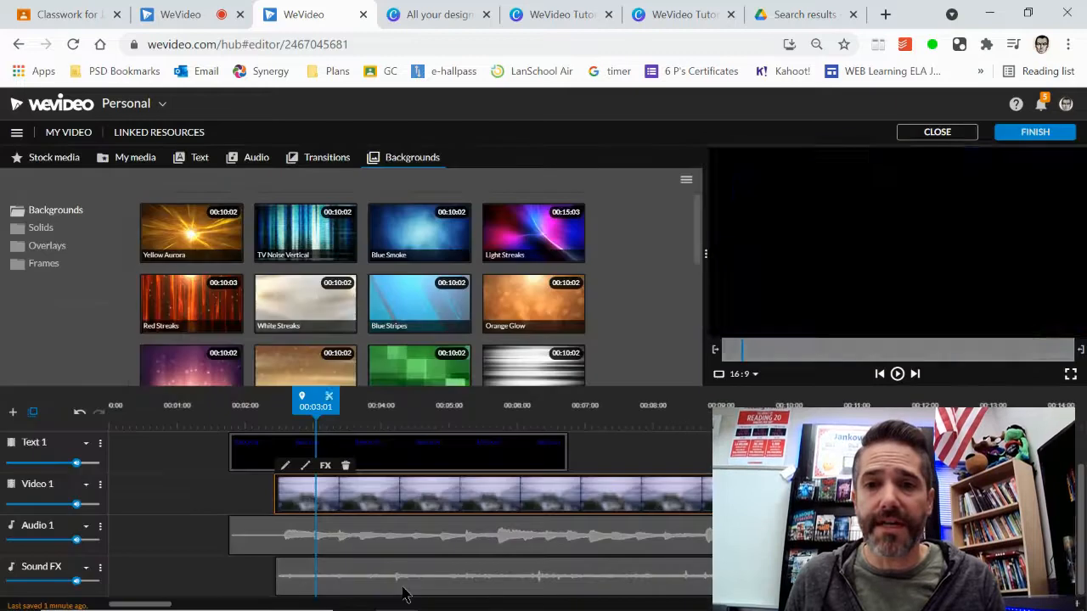
Play the timeline from near the start of the raindrops video to preview the zoom animation
drag(314, 400, 282, 399)
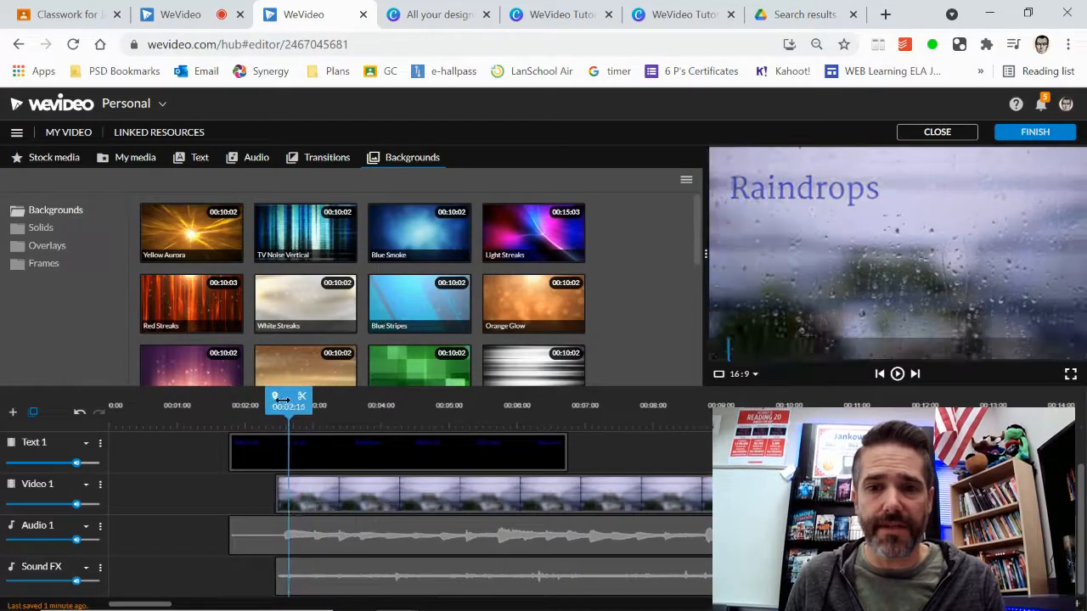
click(897, 374)
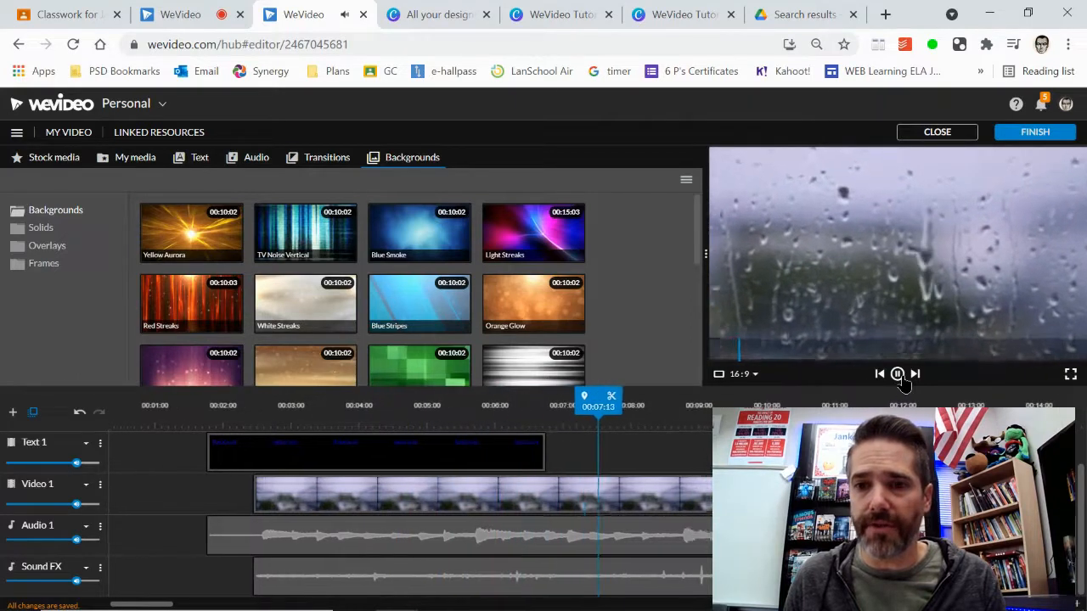
click(901, 381)
click(901, 380)
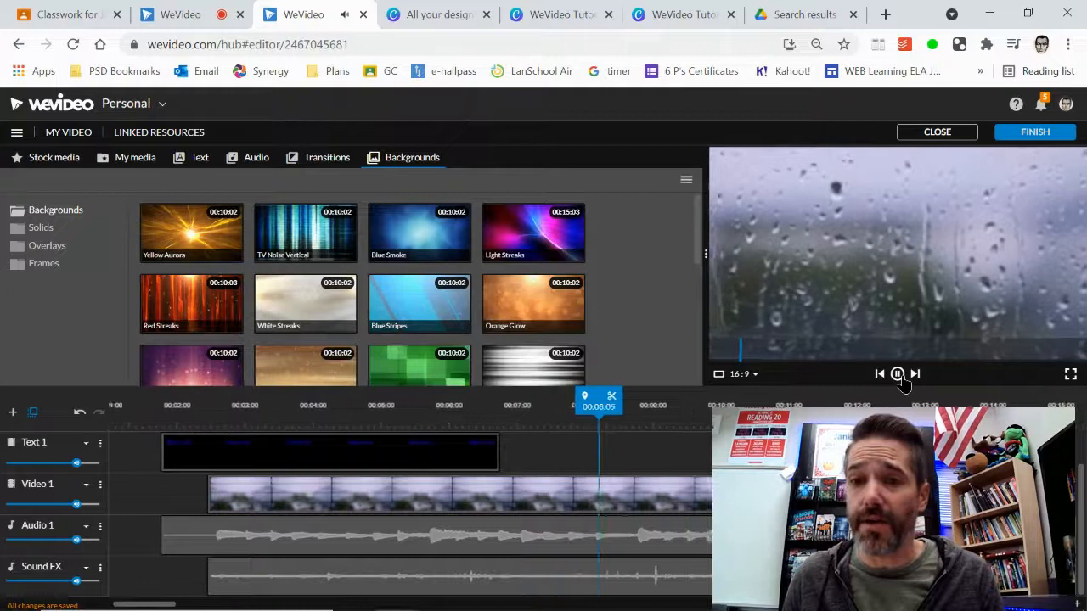
click(902, 380)
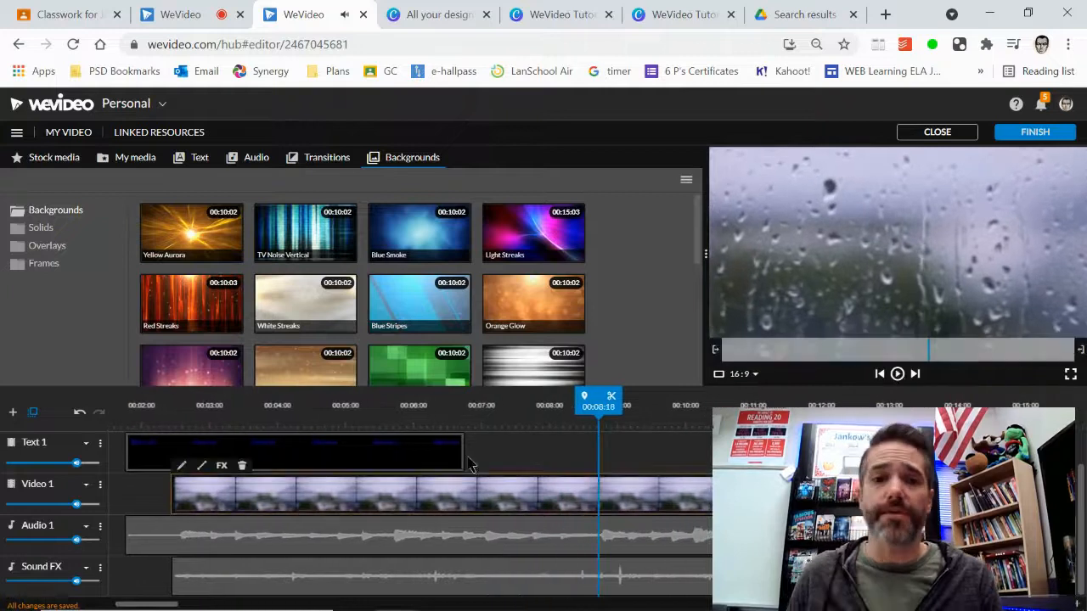
Reopen the raindrops video clip for editing and view its color keying and color settings
double_click(458, 509)
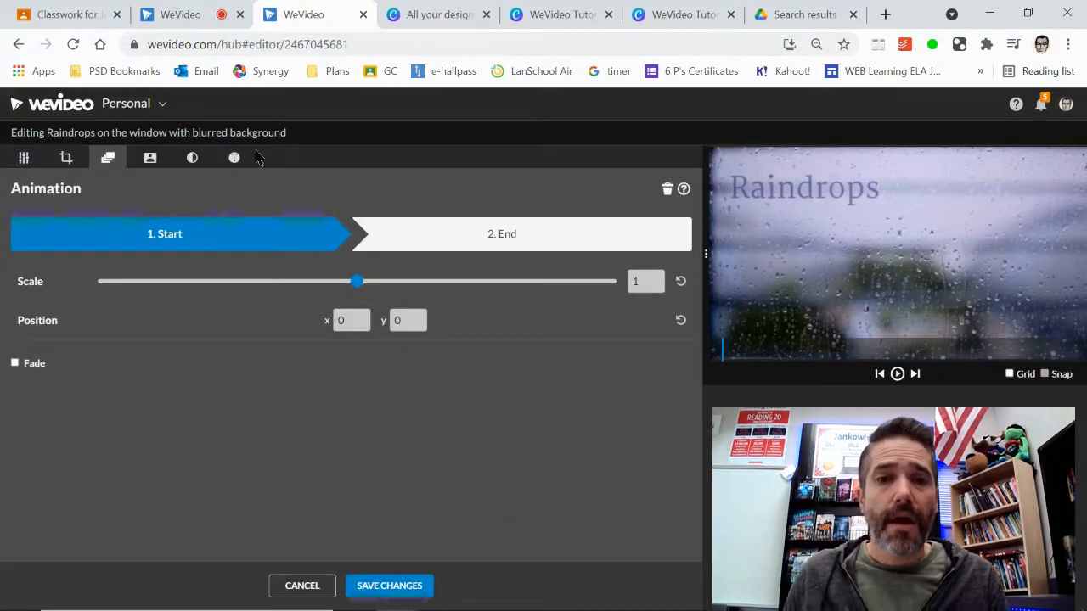
click(150, 157)
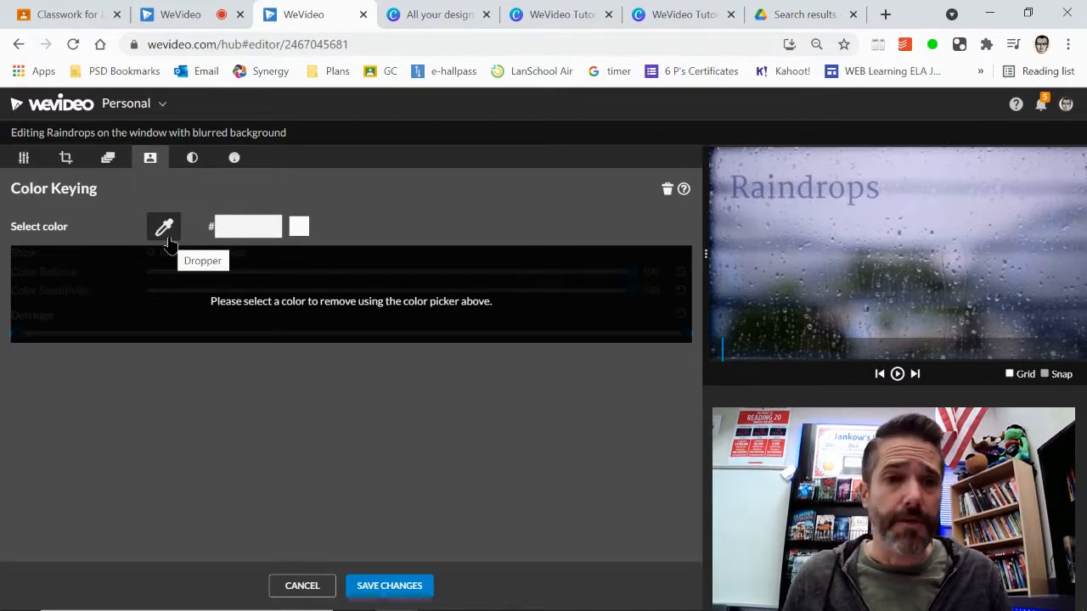
click(192, 157)
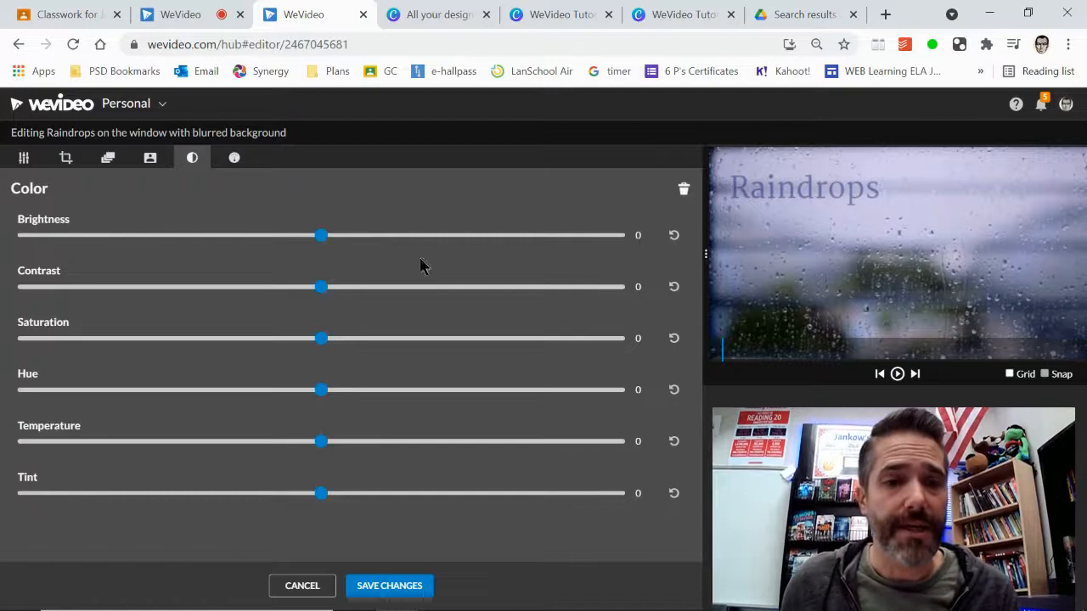
Try the raindrops clip's color with brightness -25, contrast 26 and saturation -6
drag(322, 237, 247, 252)
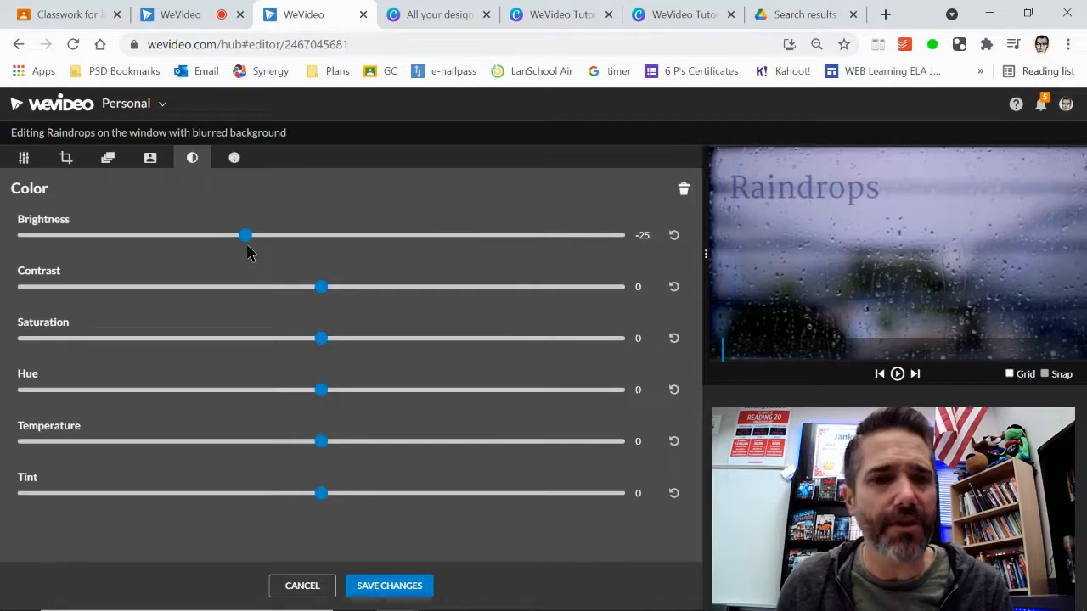
drag(319, 288, 397, 299)
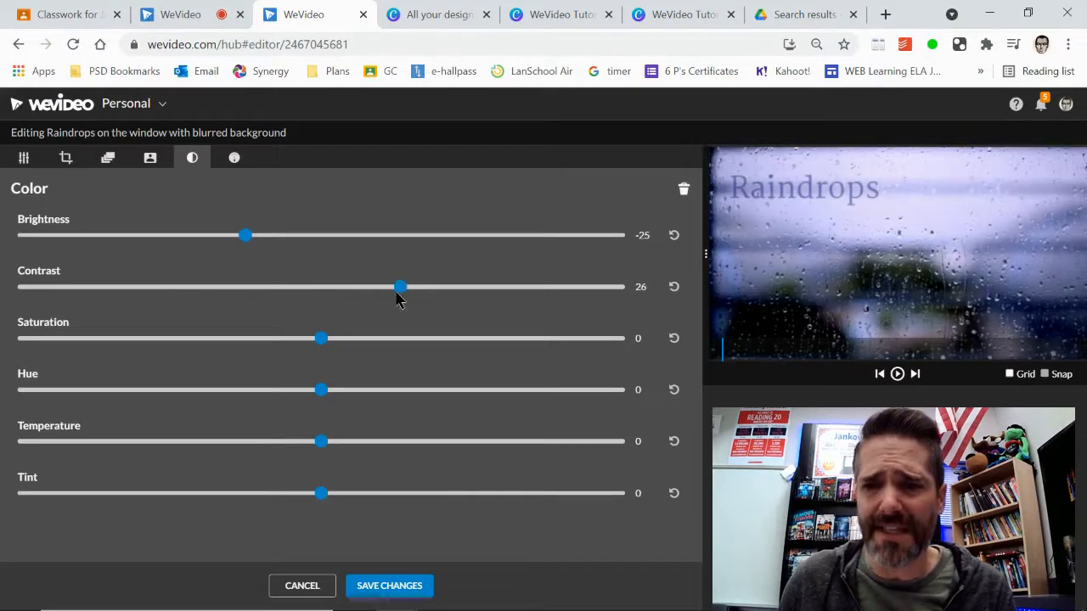
mouse_move(319, 343)
mouse_down()
mouse_move(211, 347)
mouse_move(304, 343)
mouse_up()
Try a contrast of -63 on the clip, and reset its contrast and saturation to 0
click(673, 289)
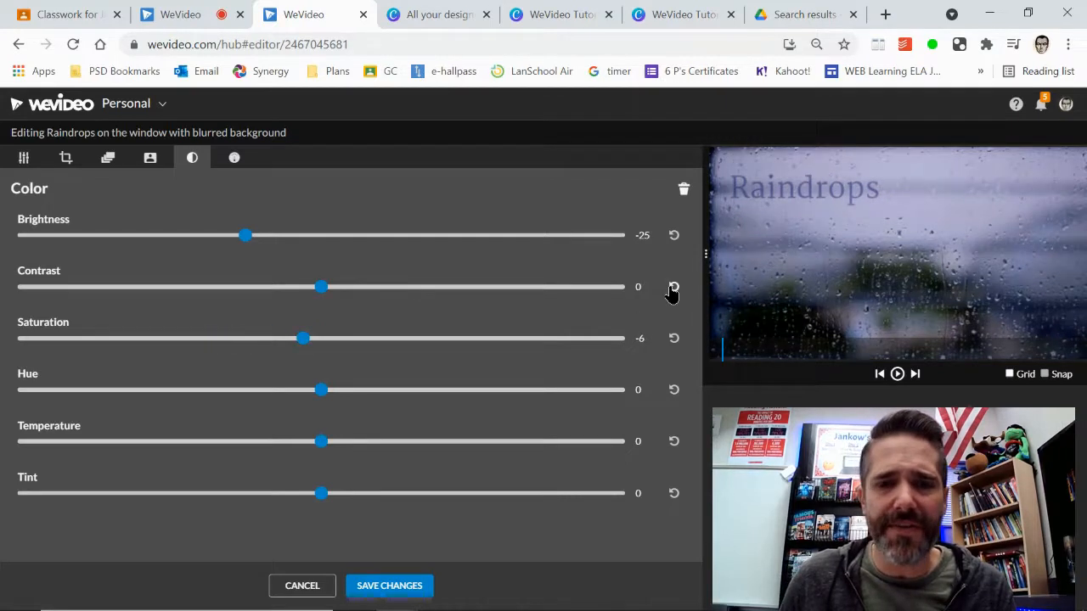
drag(320, 288, 129, 286)
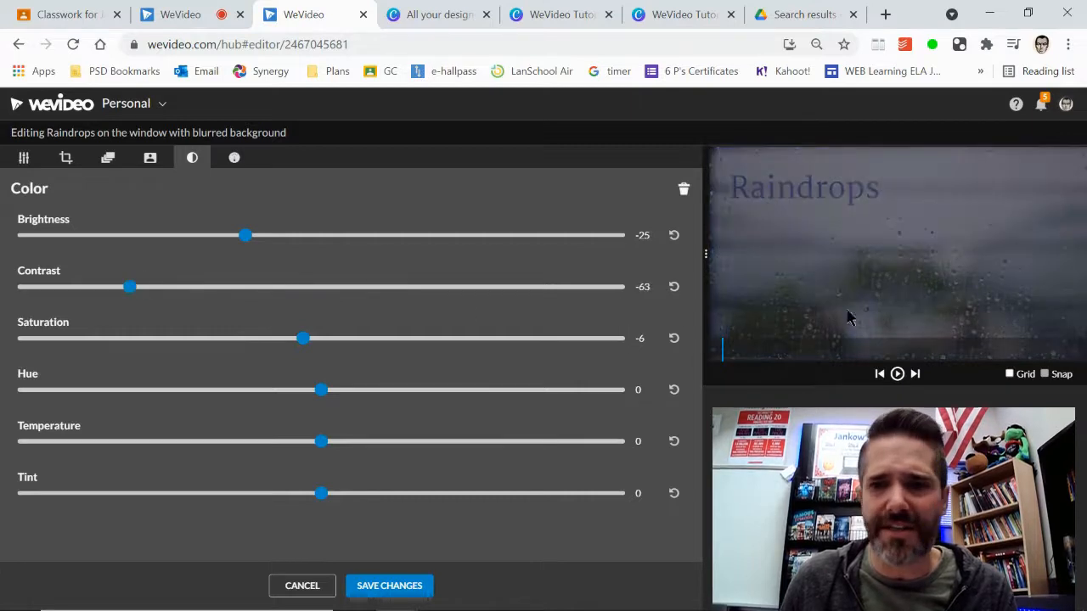
click(672, 289)
click(675, 345)
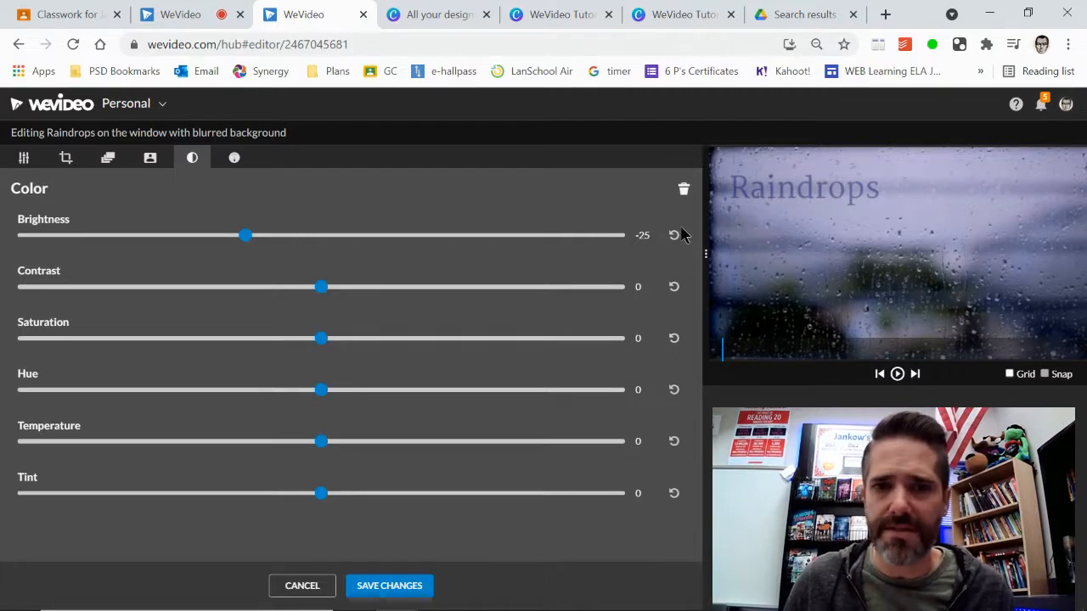
Try the clip's color with hue 94, temperature 24 and a slight tint adjustment
drag(322, 402, 480, 396)
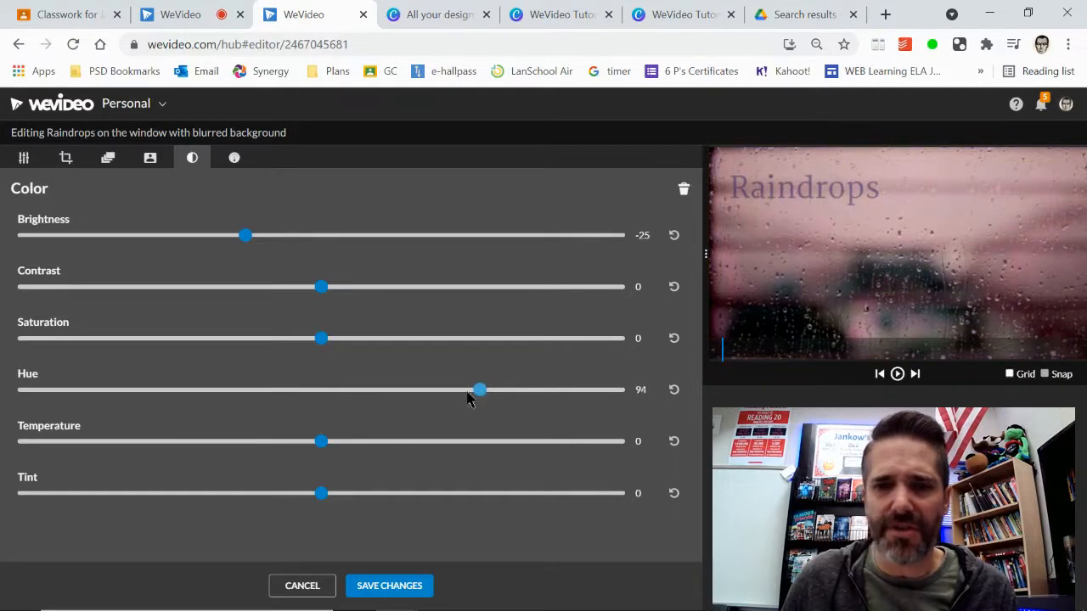
drag(317, 443, 393, 459)
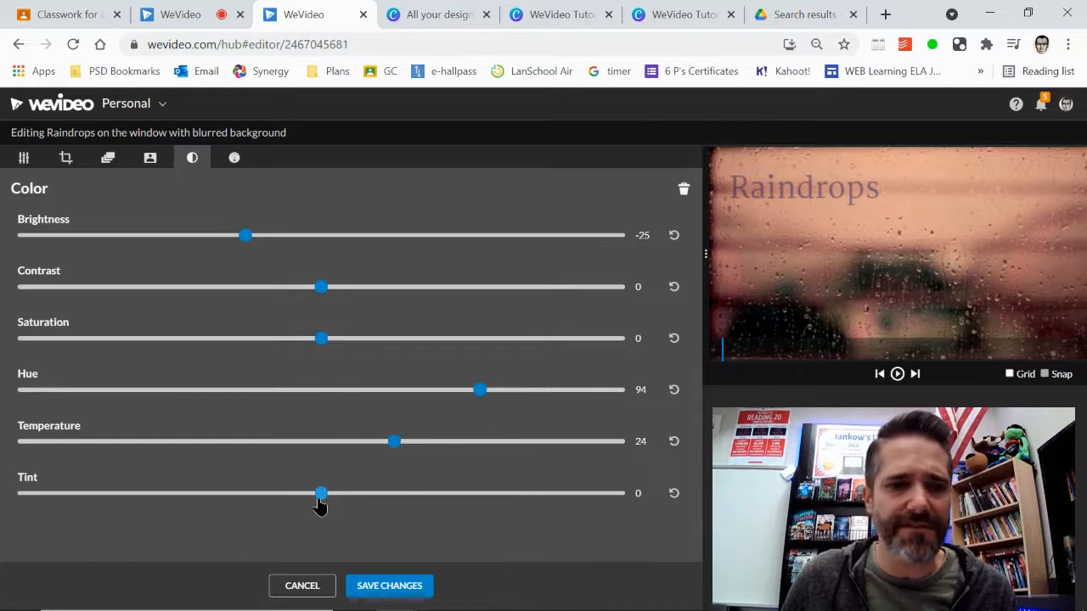
mouse_move(323, 499)
mouse_down()
mouse_move(197, 495)
mouse_move(461, 494)
mouse_move(226, 495)
mouse_move(315, 495)
mouse_up()
Reset the clip's tint, temperature, hue and brightness to 0
click(673, 494)
click(673, 440)
click(674, 389)
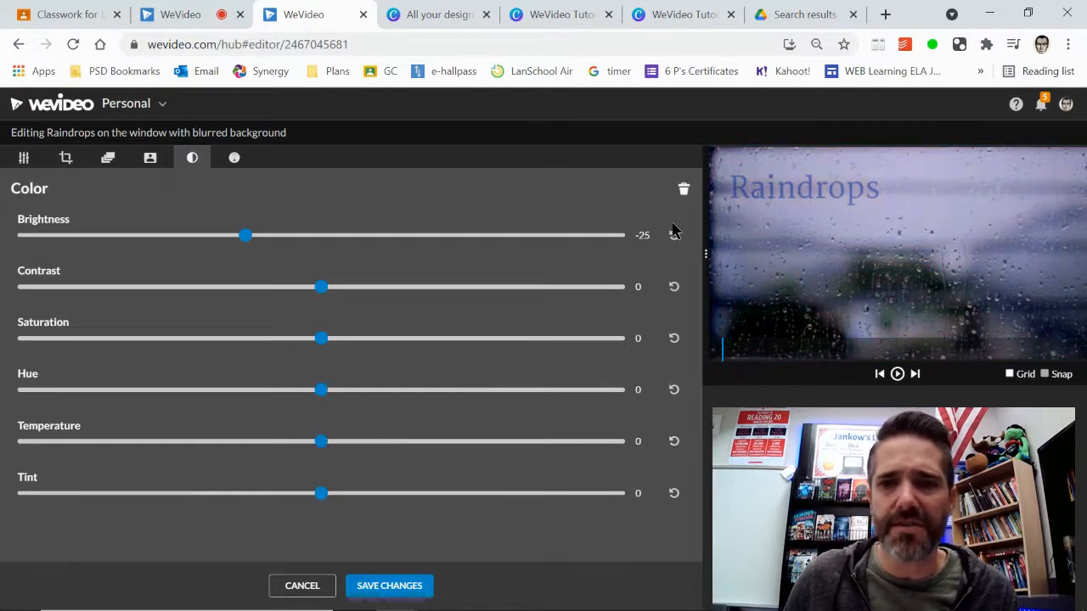
click(674, 235)
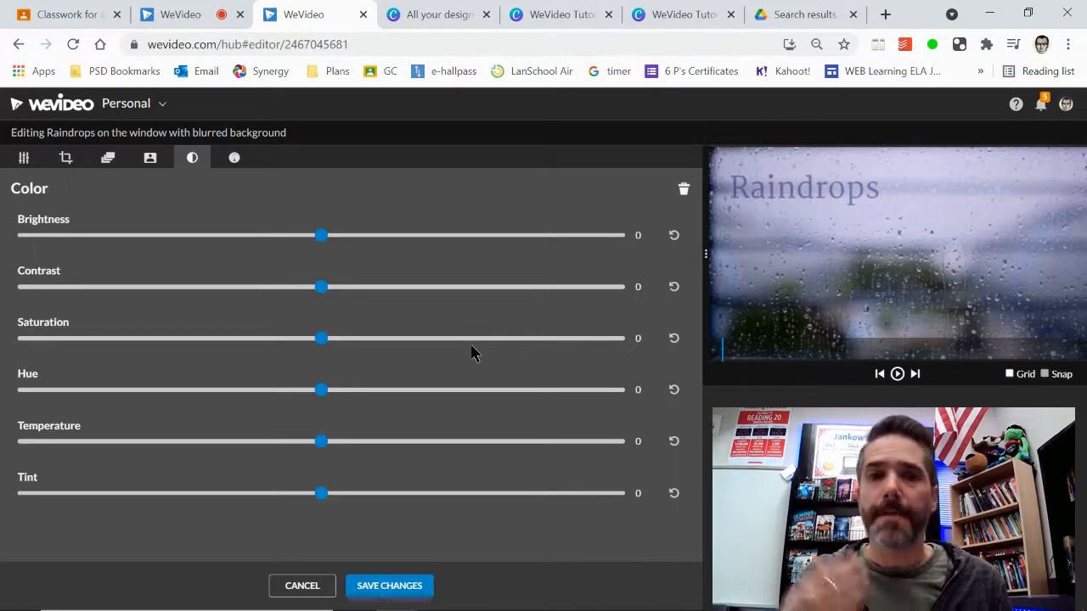
Try the clip's speed at -5x and at 2x, with the speed range shortened to 10.72 seconds
click(234, 159)
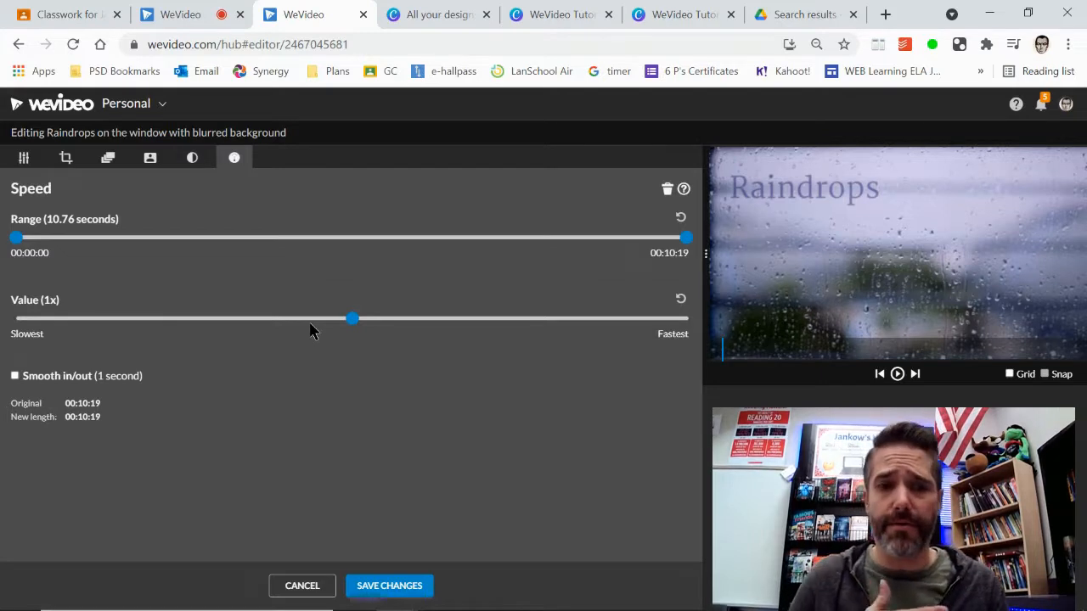
drag(351, 319, 183, 321)
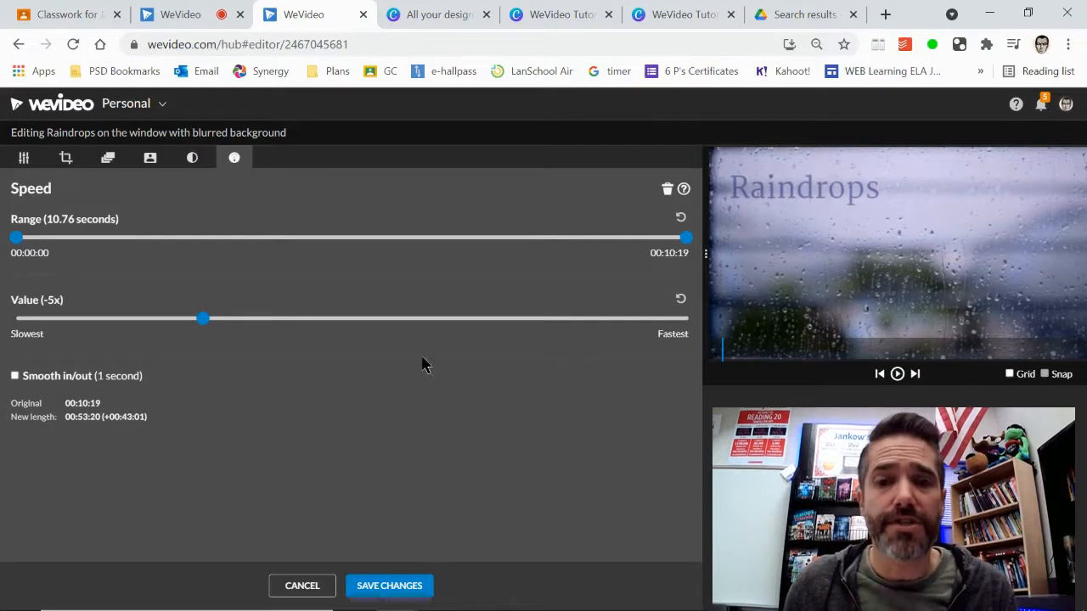
drag(208, 329, 391, 327)
mouse_move(686, 239)
mouse_down()
mouse_move(576, 245)
mouse_move(685, 242)
mouse_up()
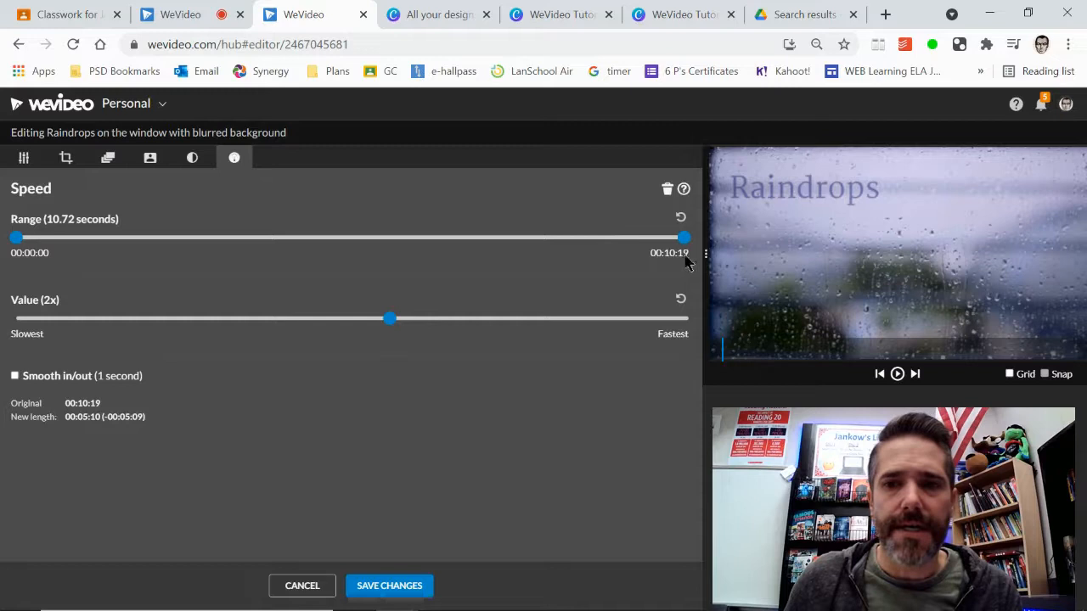
Preview the clip at 6x and at -6x speed, and discard the speed changes
drag(380, 327, 547, 318)
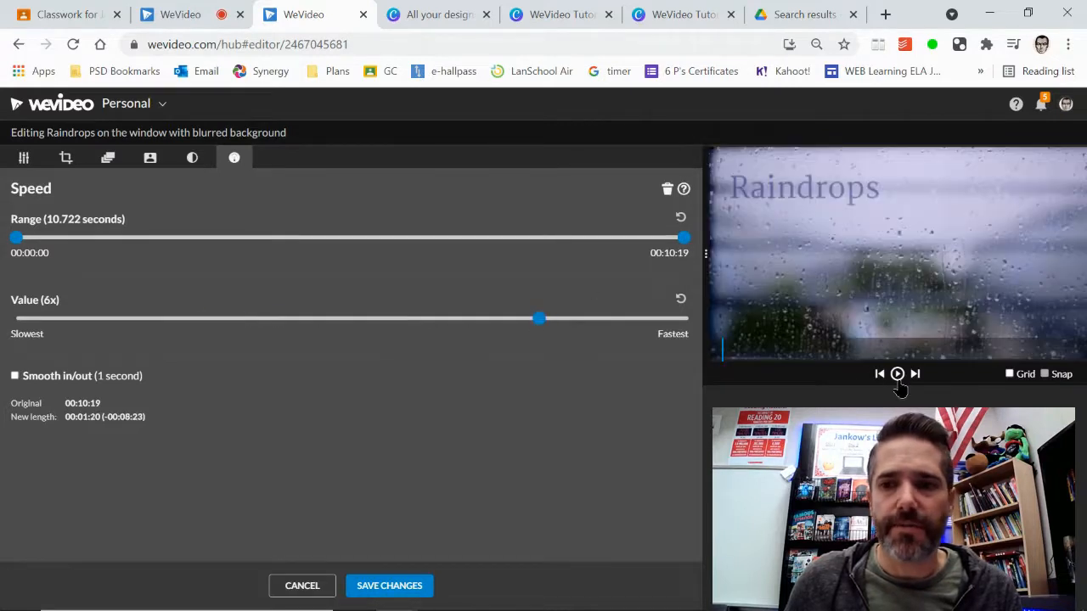
click(897, 376)
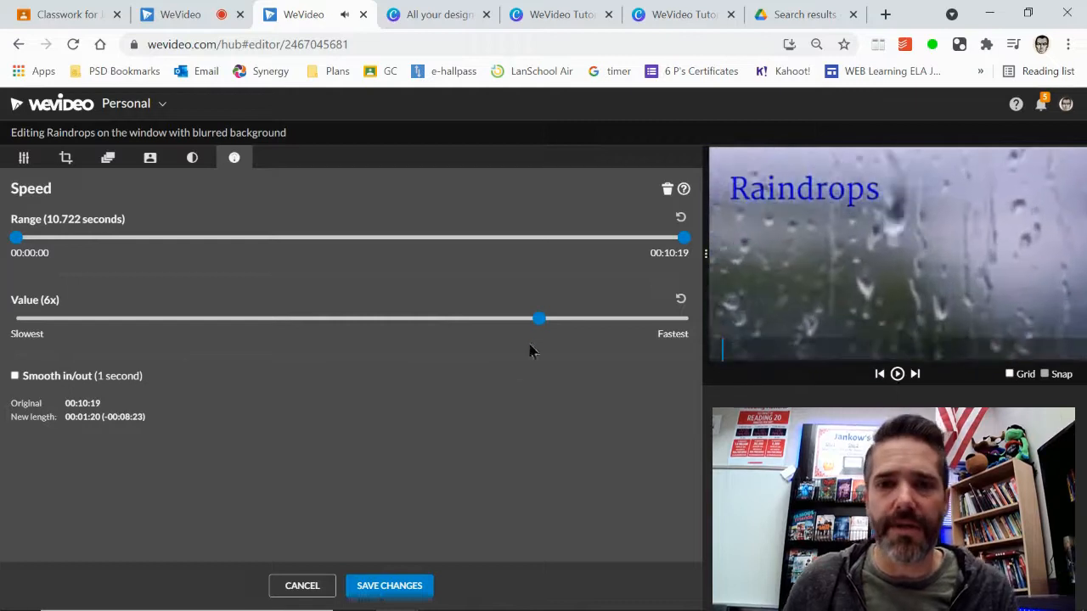
drag(538, 322, 182, 328)
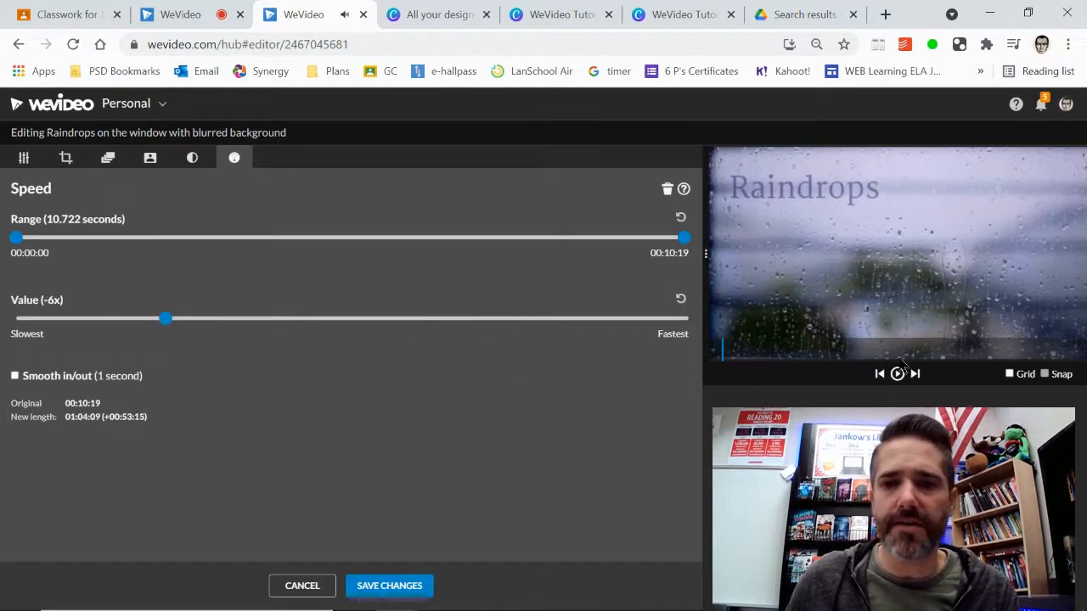
click(897, 376)
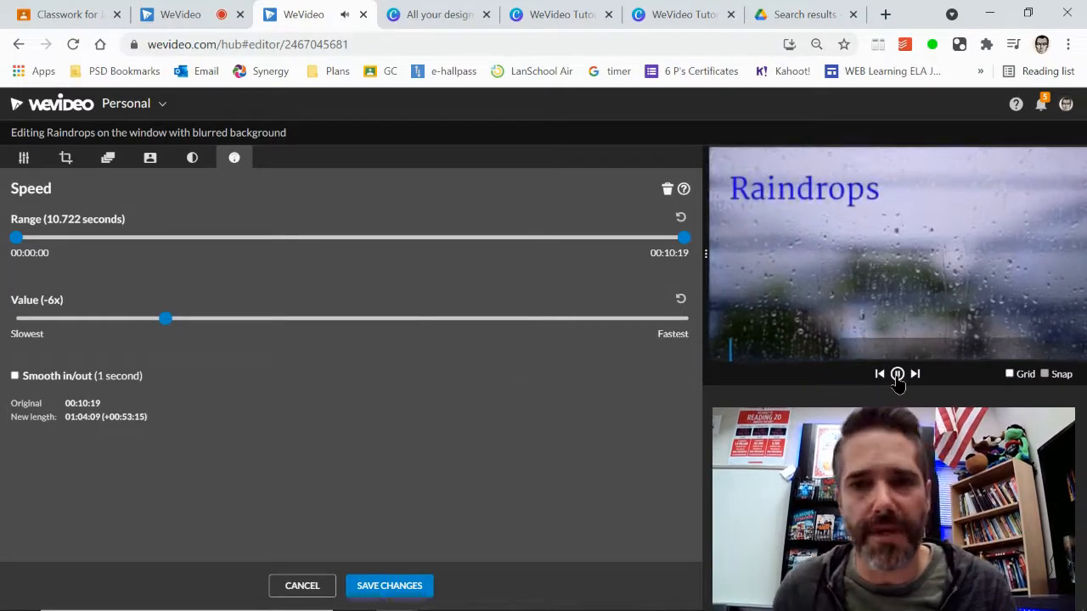
click(896, 377)
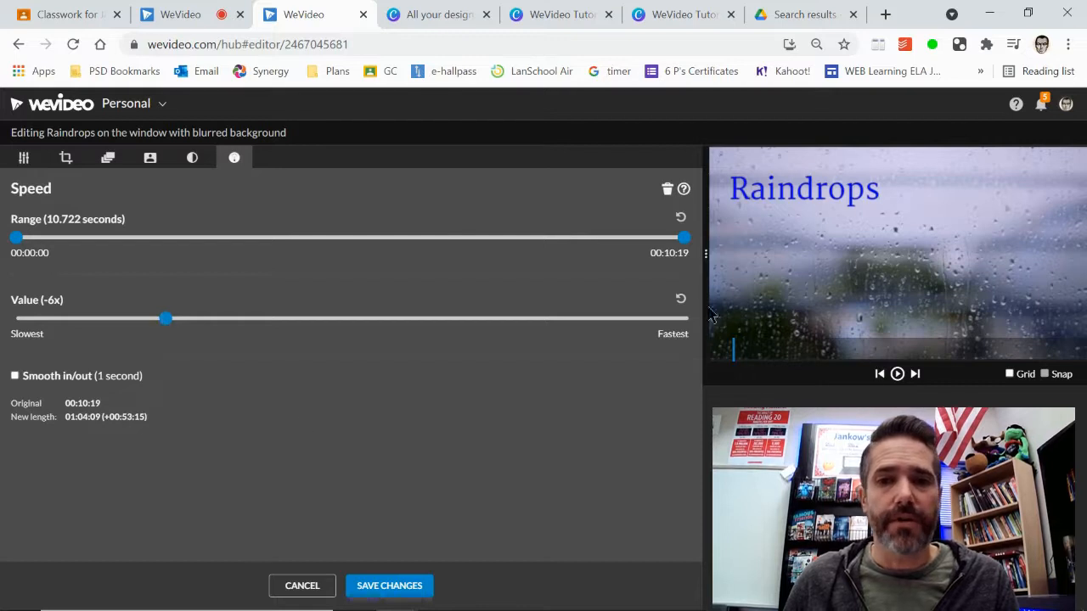
click(680, 299)
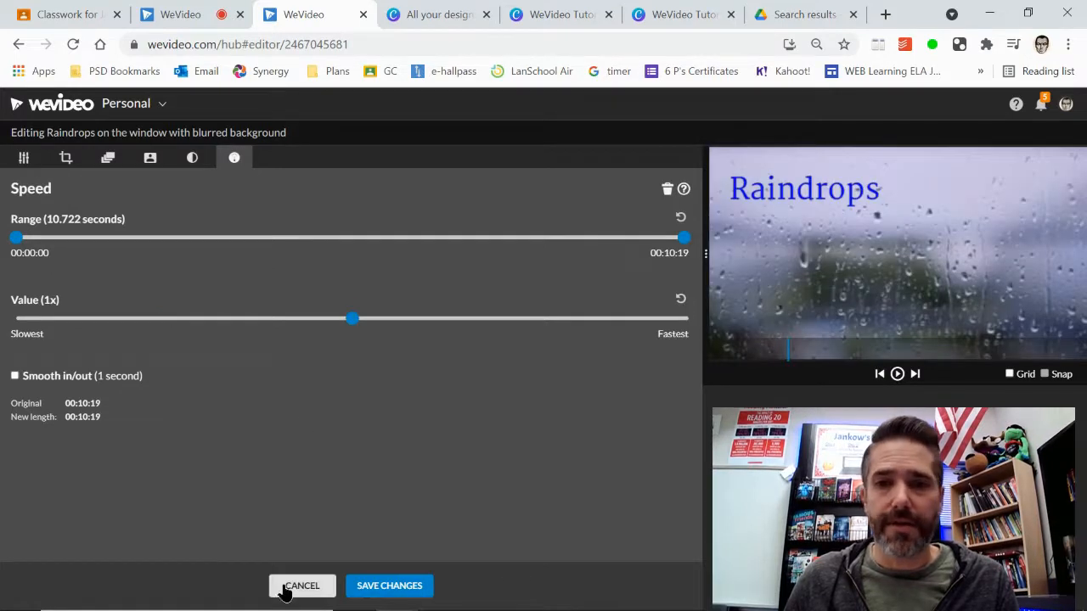
click(291, 587)
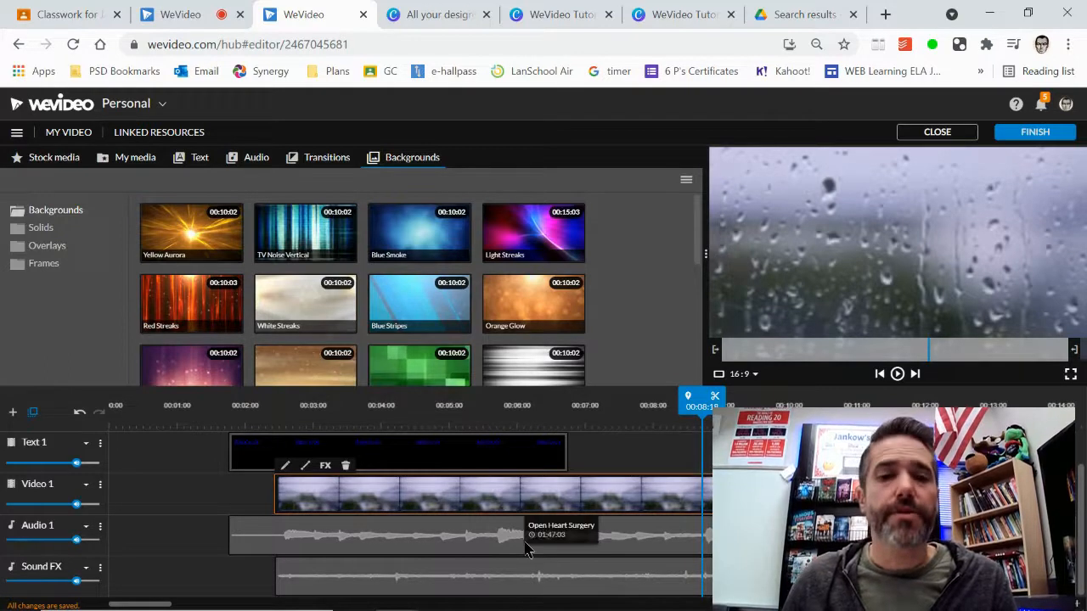
Apply the Sharpen and Invert Colors effects to the raindrops clip only, and play the timeline from just before it
click(324, 472)
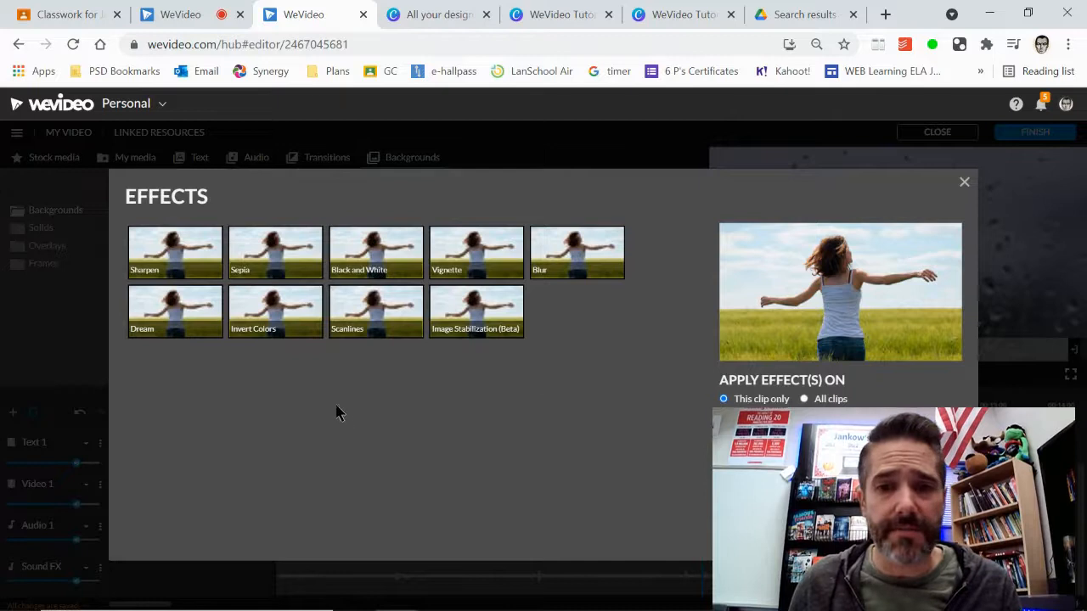
click(181, 268)
click(268, 299)
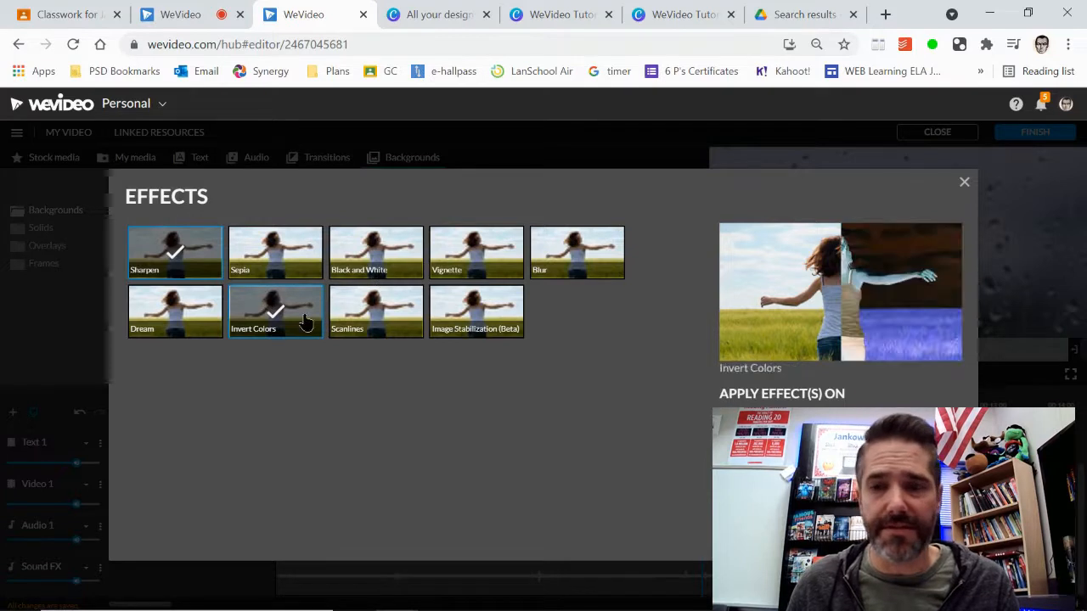
click(919, 536)
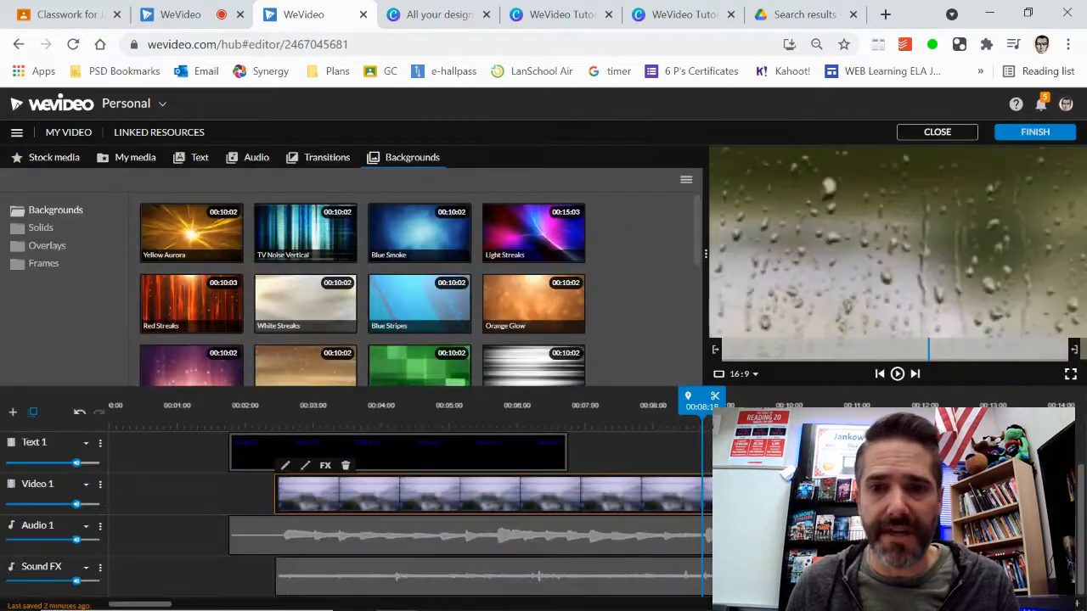
drag(702, 406, 266, 407)
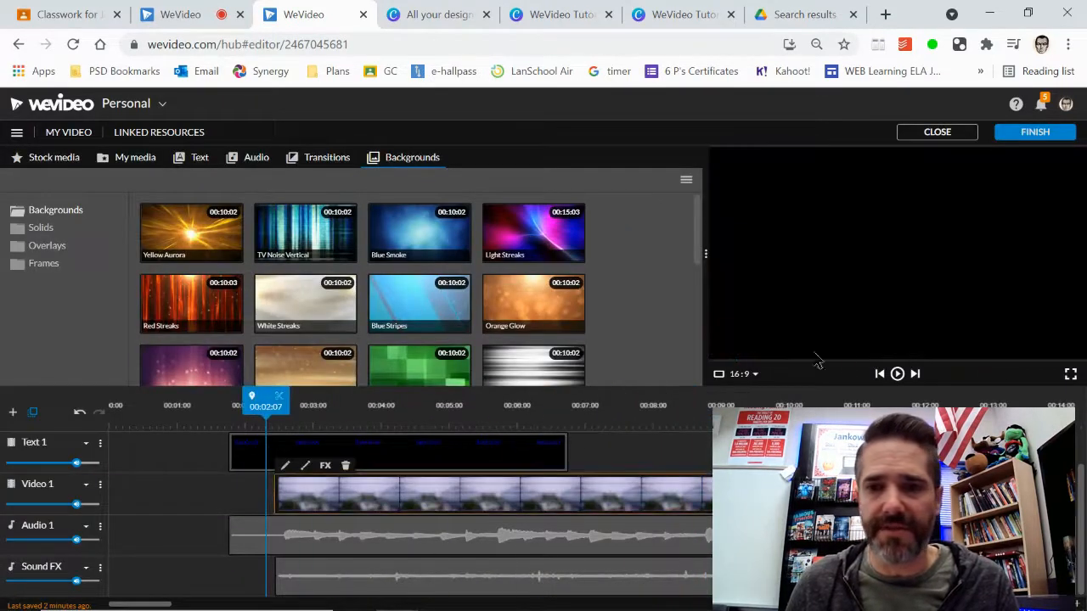
click(895, 378)
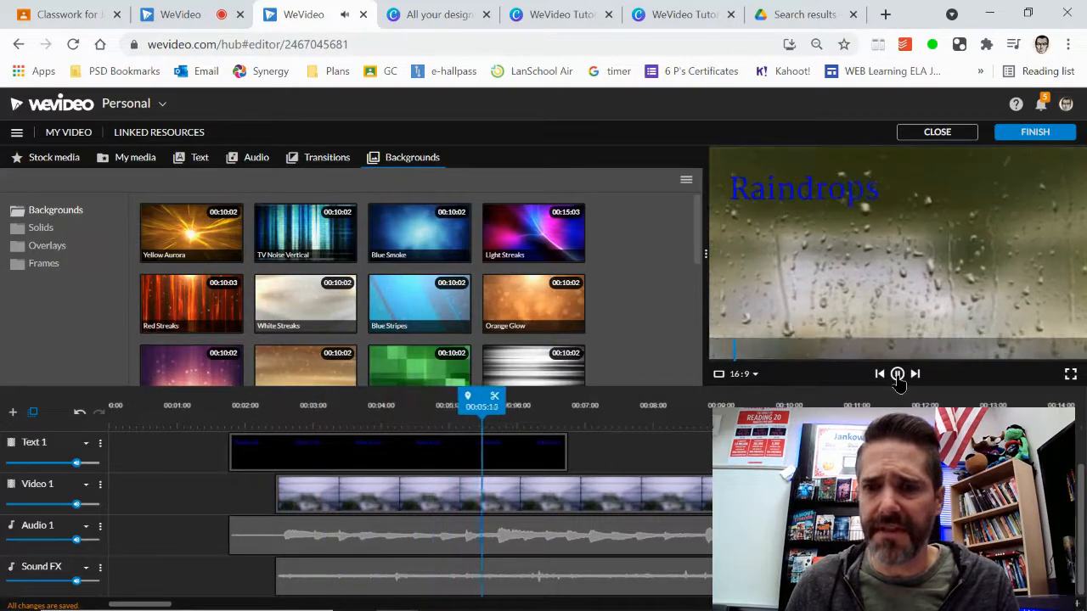
Replace the raindrops clip's Sharpen and Invert Colors effects with Black and White, applied to this clip only
click(495, 494)
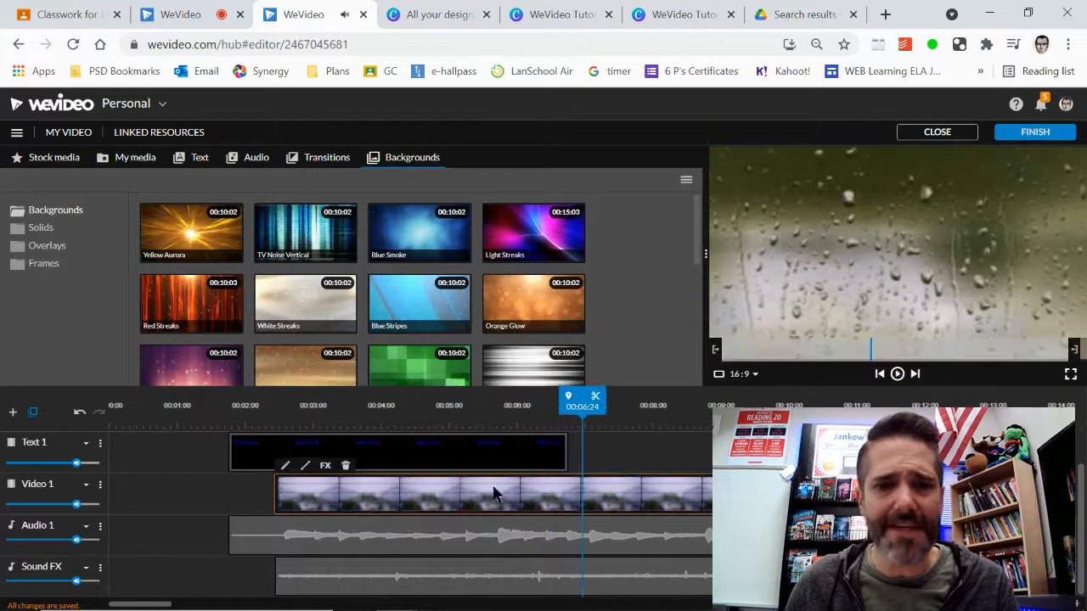
click(325, 467)
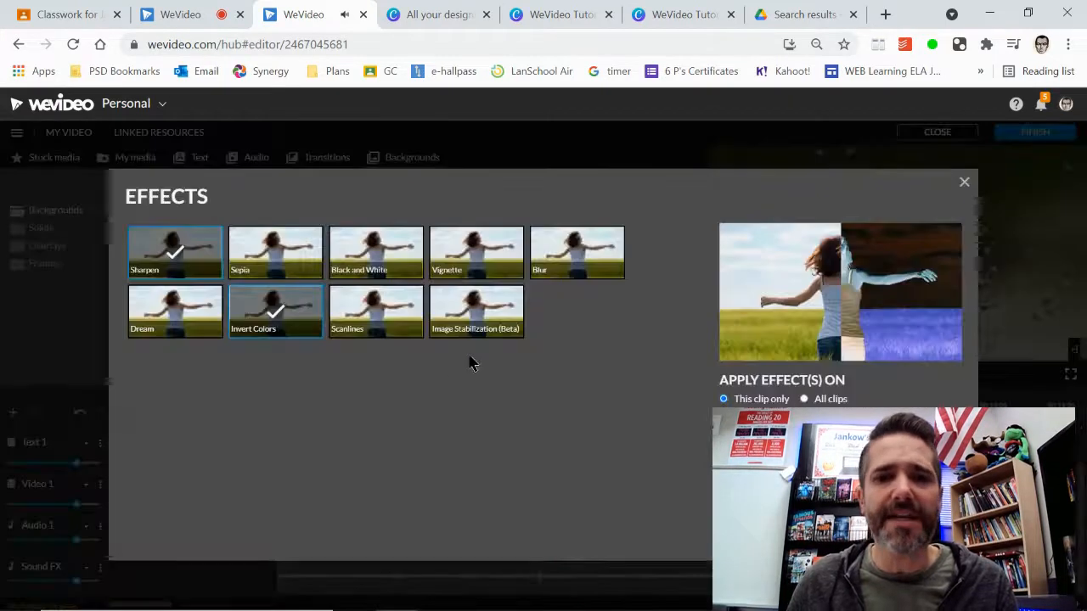
click(175, 252)
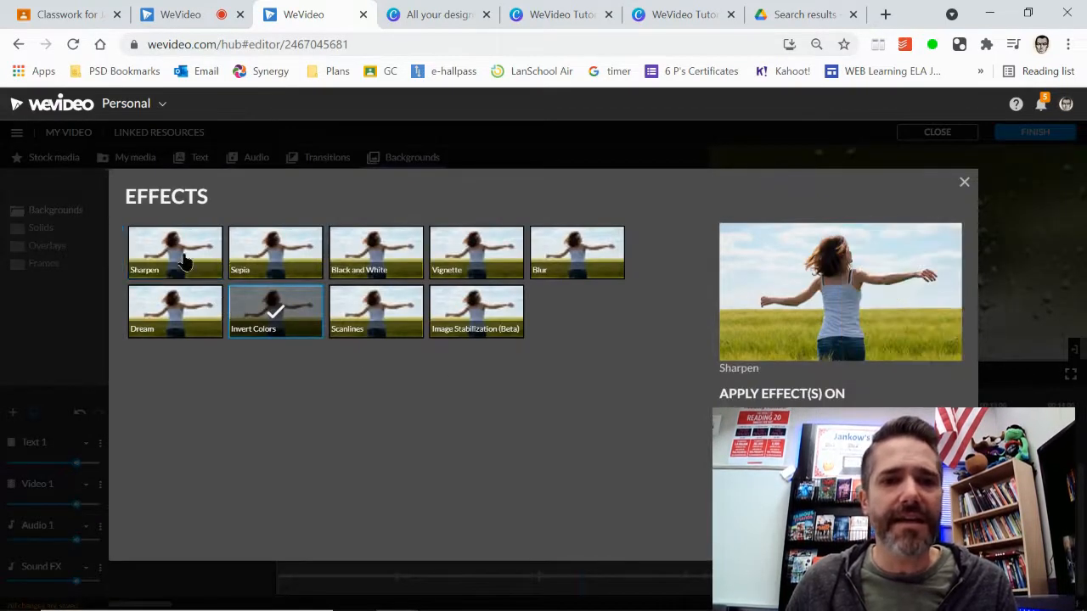
click(275, 312)
click(375, 252)
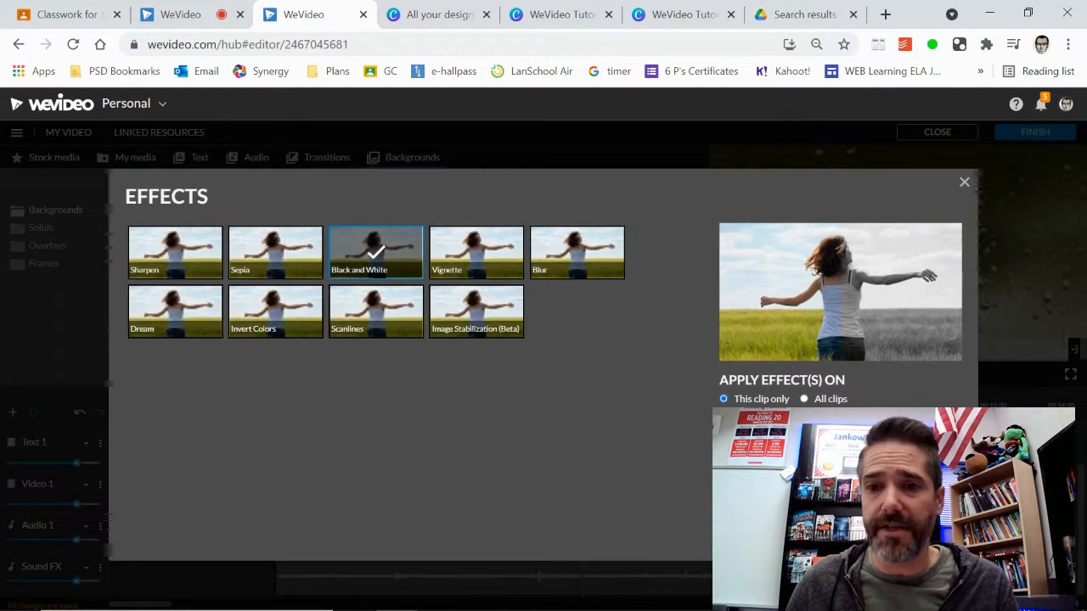
click(916, 535)
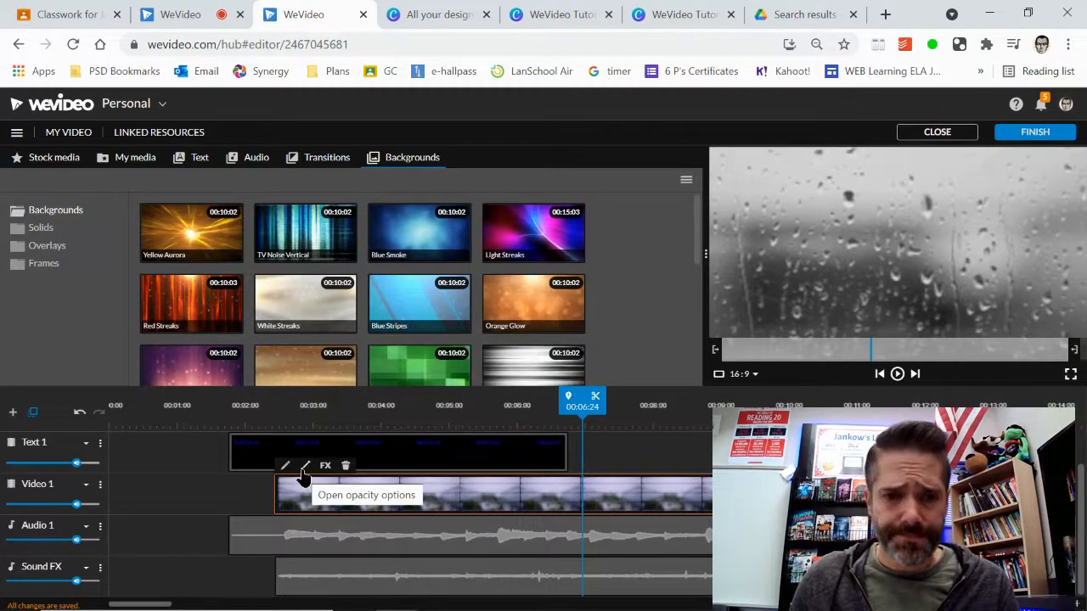
Create a short opacity fade-in by adding a point just after the raindrops clip's start and lowering the starting opacity fully
click(305, 466)
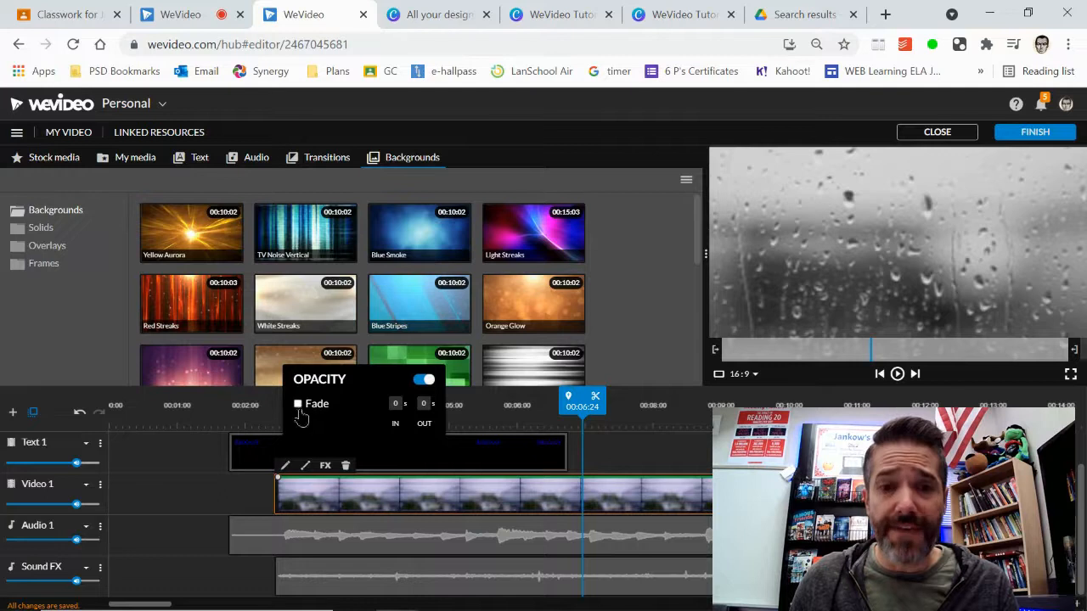
click(324, 476)
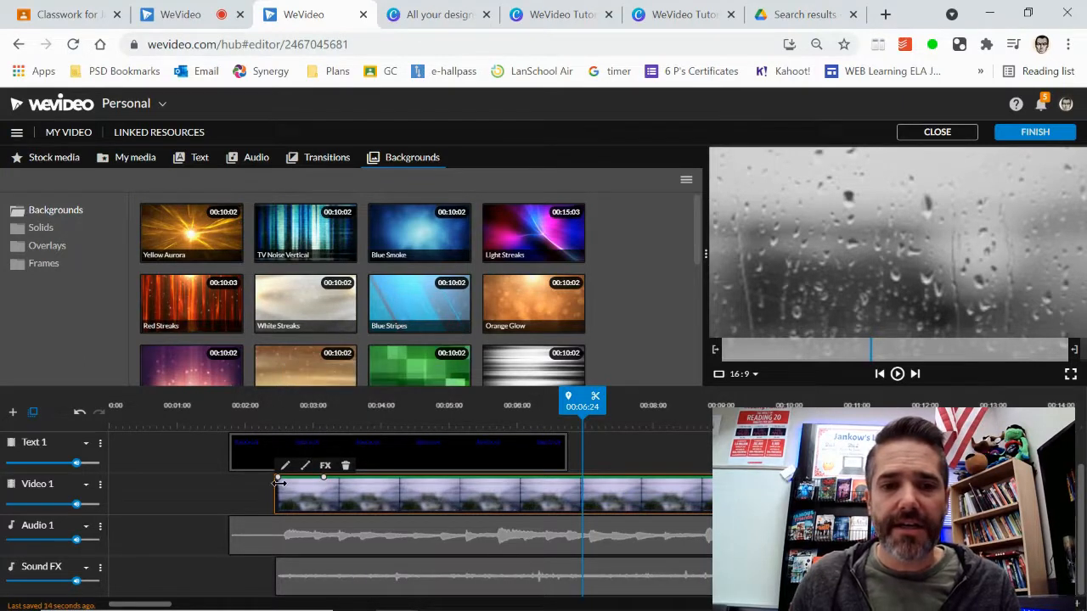
drag(277, 478, 264, 522)
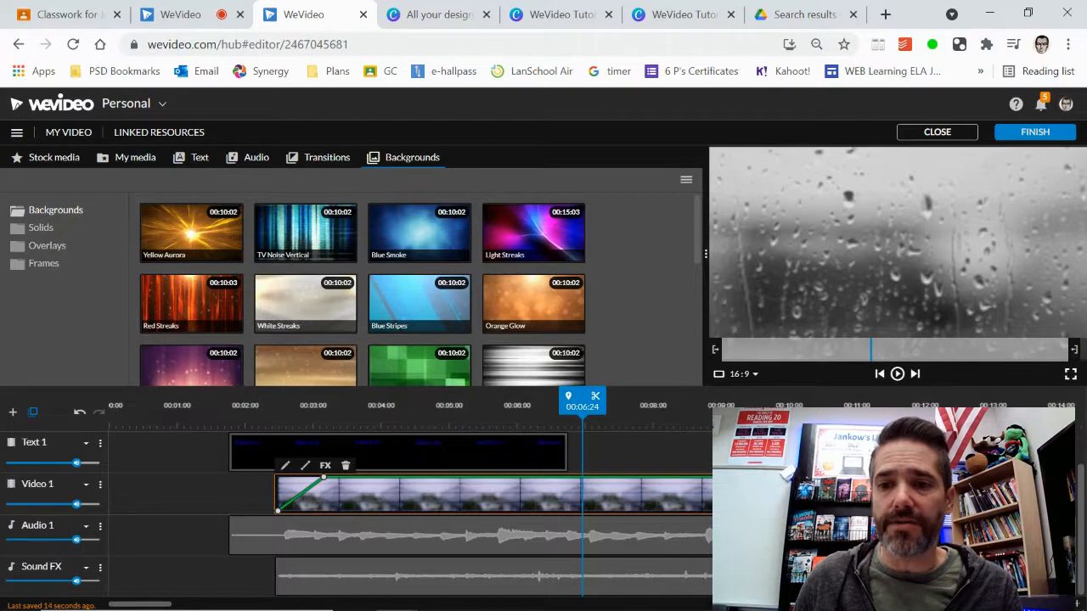
Play the timeline from just before the raindrops clip to preview its fade-in
drag(582, 399, 260, 397)
click(904, 376)
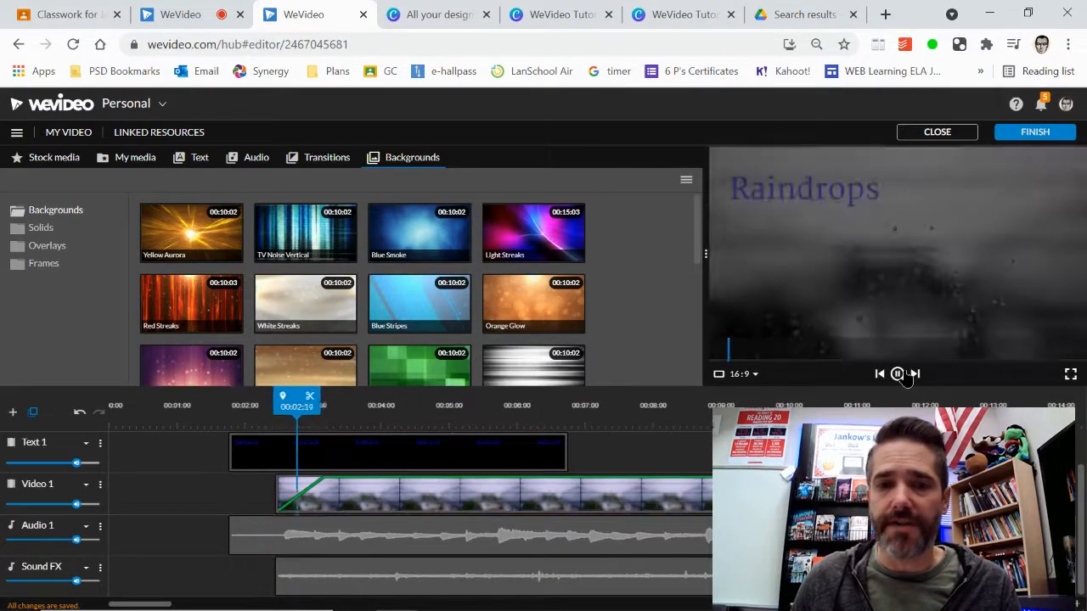
click(896, 374)
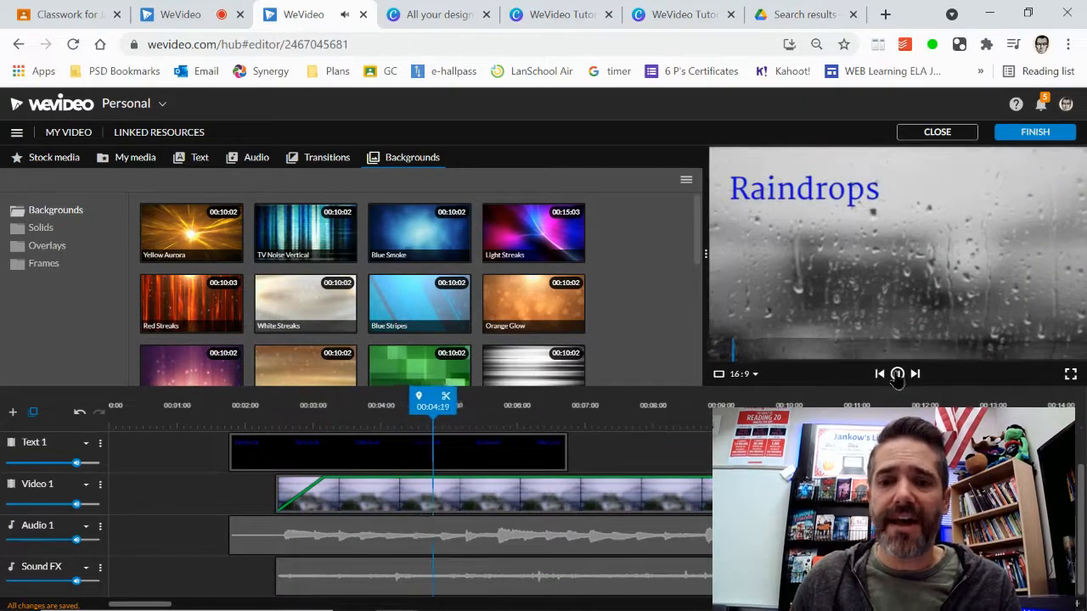
Lengthen the raindrops clip's fade-in to end just past the 5-second mark, and return the playhead to before the title clip
drag(335, 483, 470, 478)
drag(438, 393, 223, 399)
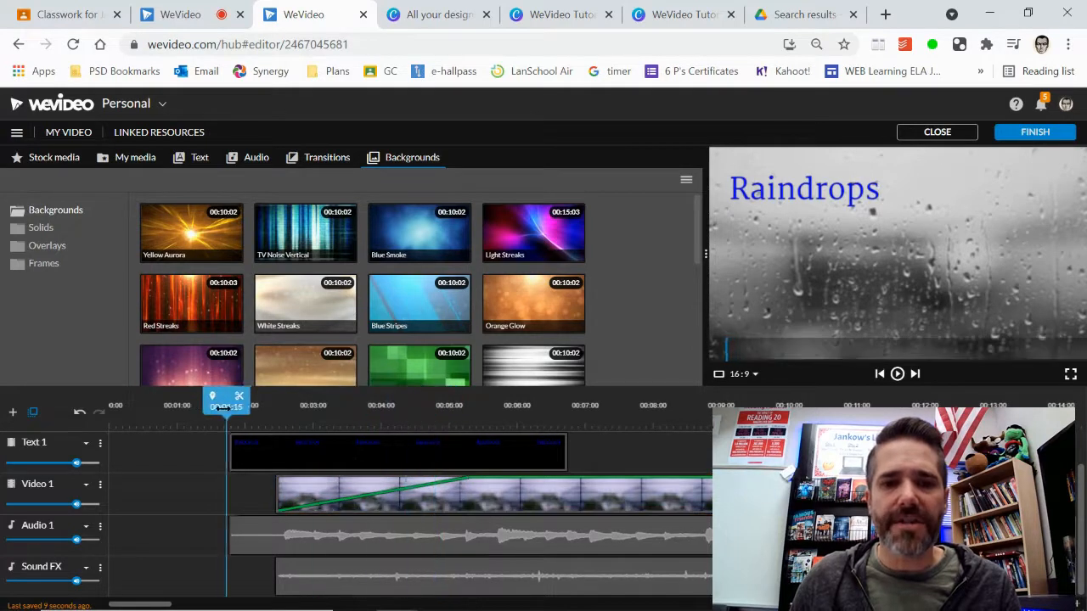
Play the timeline to preview the raindrops clip's lengthened fade-in, and view its Speed settings without changing them
click(903, 372)
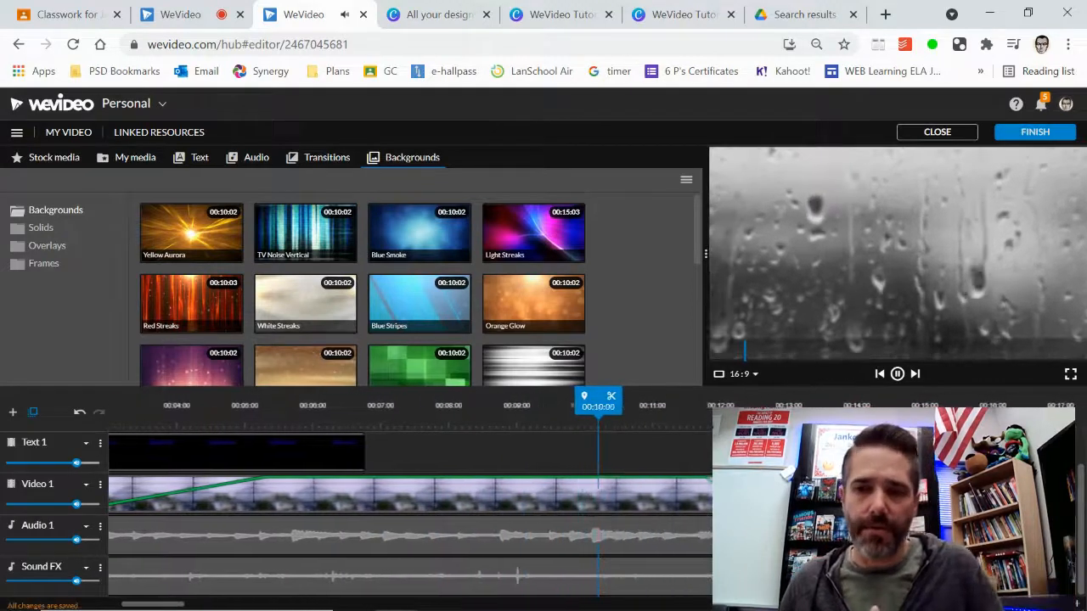
click(897, 373)
drag(605, 424, 128, 425)
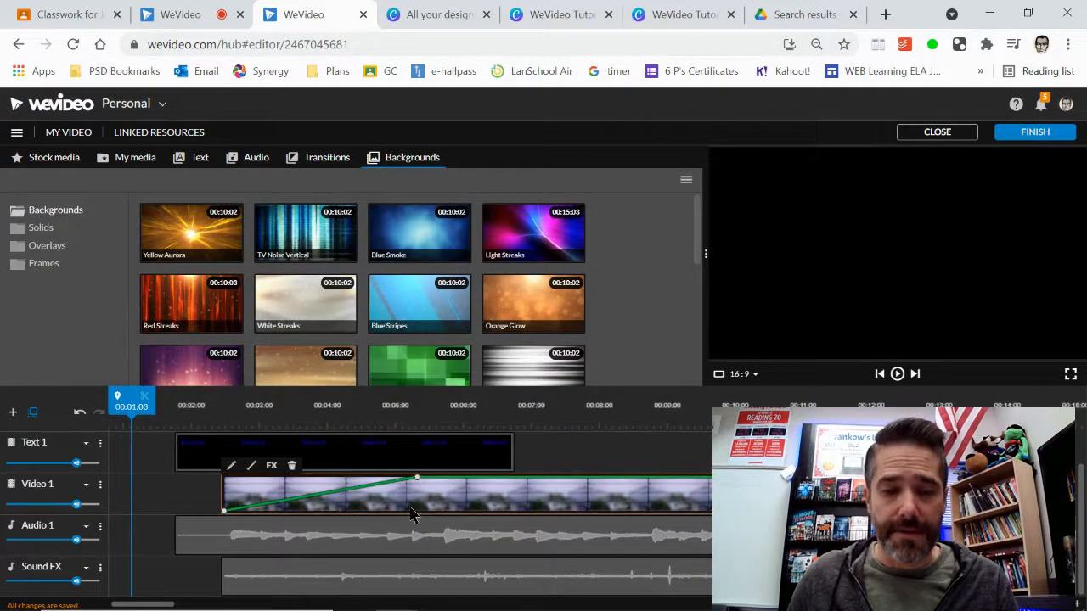
click(229, 466)
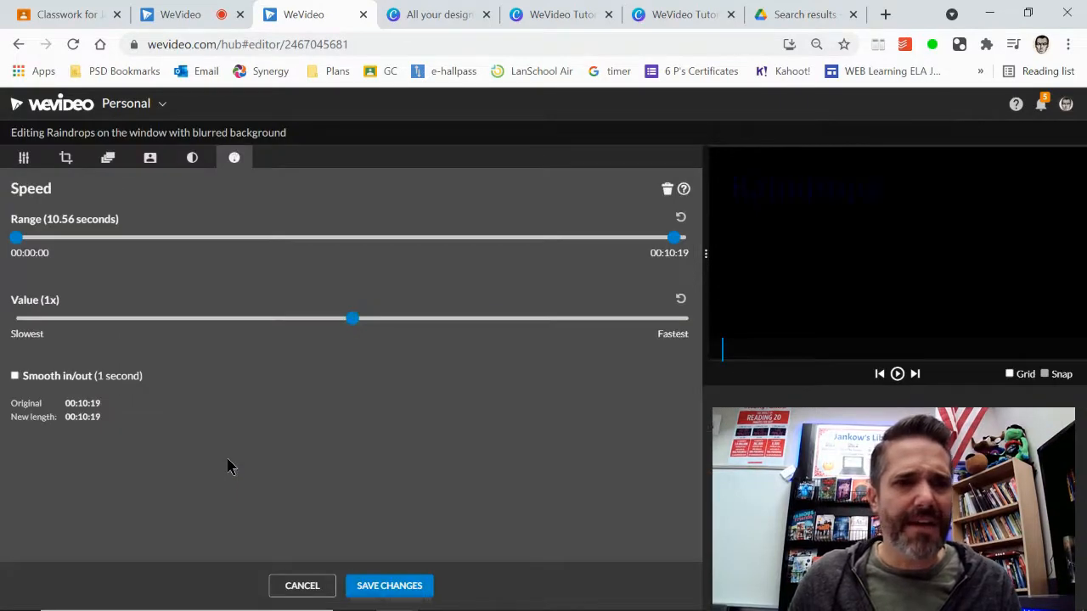
click(278, 582)
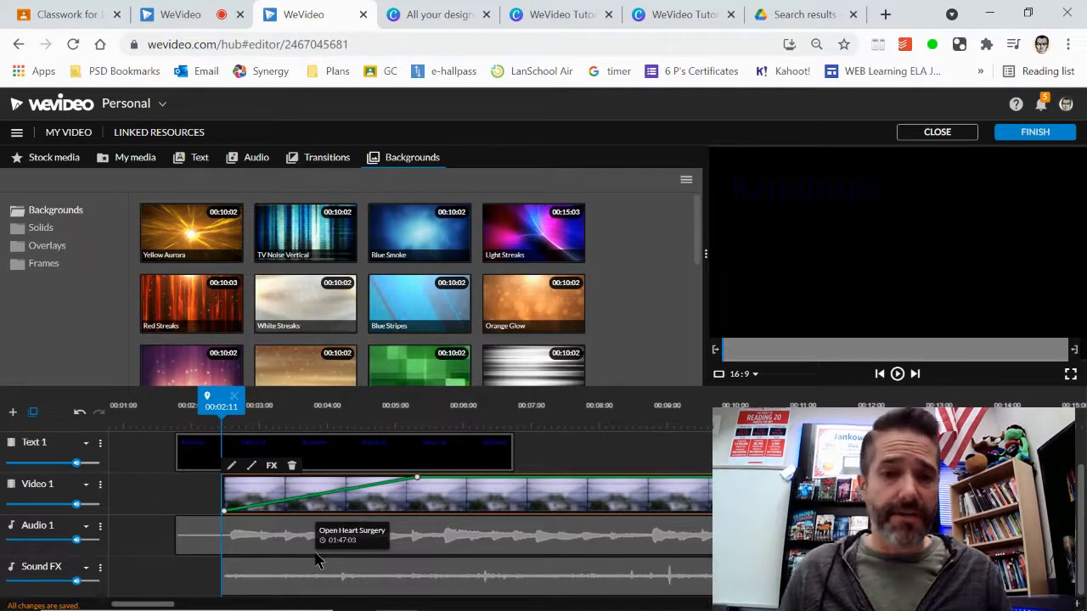
Fade in the Audio 1 music from 0% volume to a point just past 3 seconds, and lower the track's volume to 61%
click(237, 547)
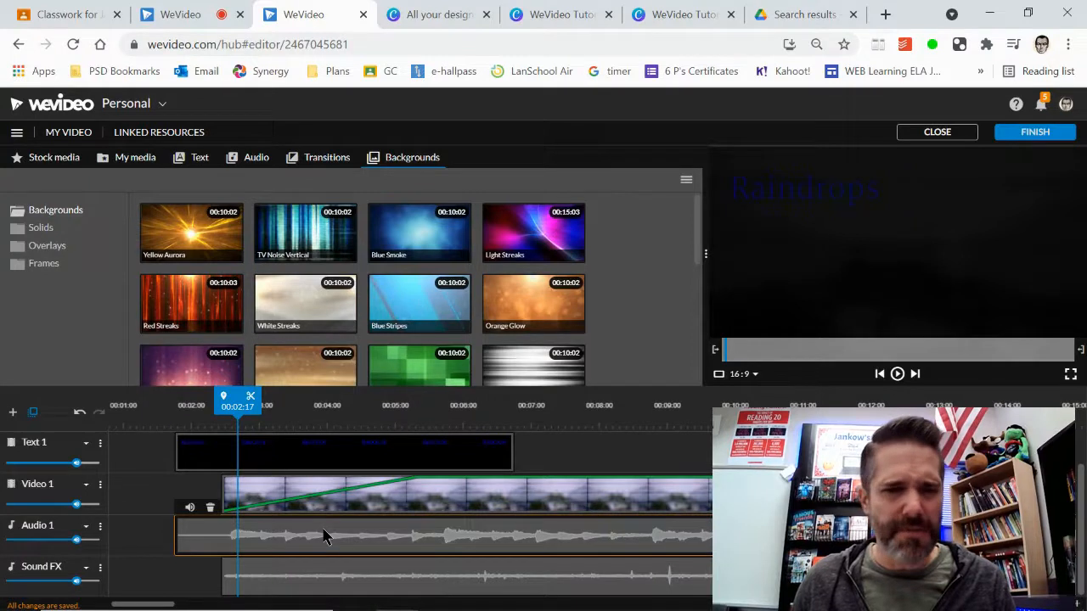
click(101, 528)
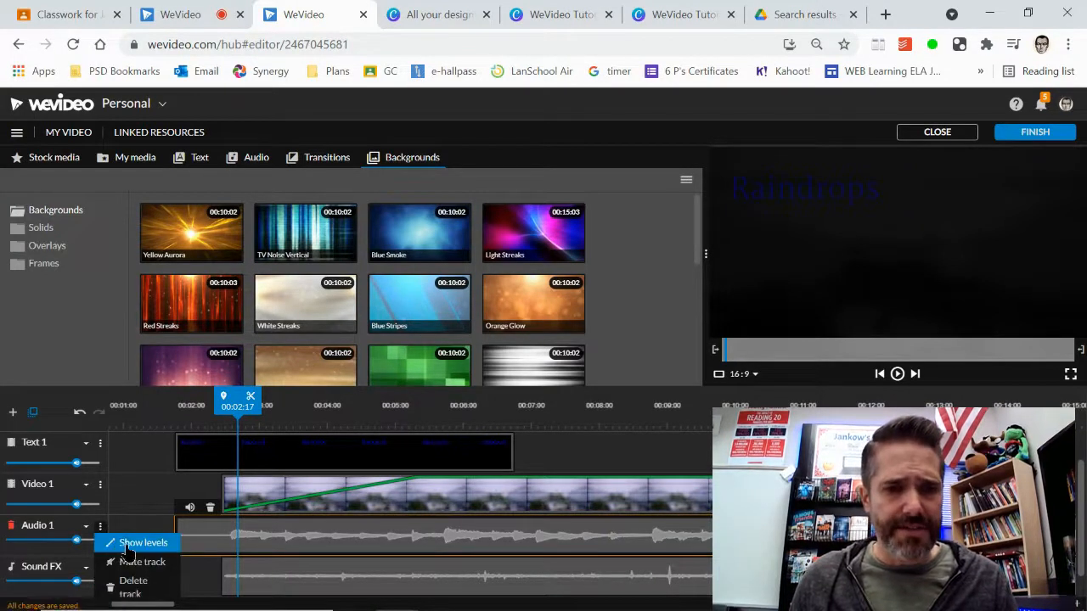
click(139, 544)
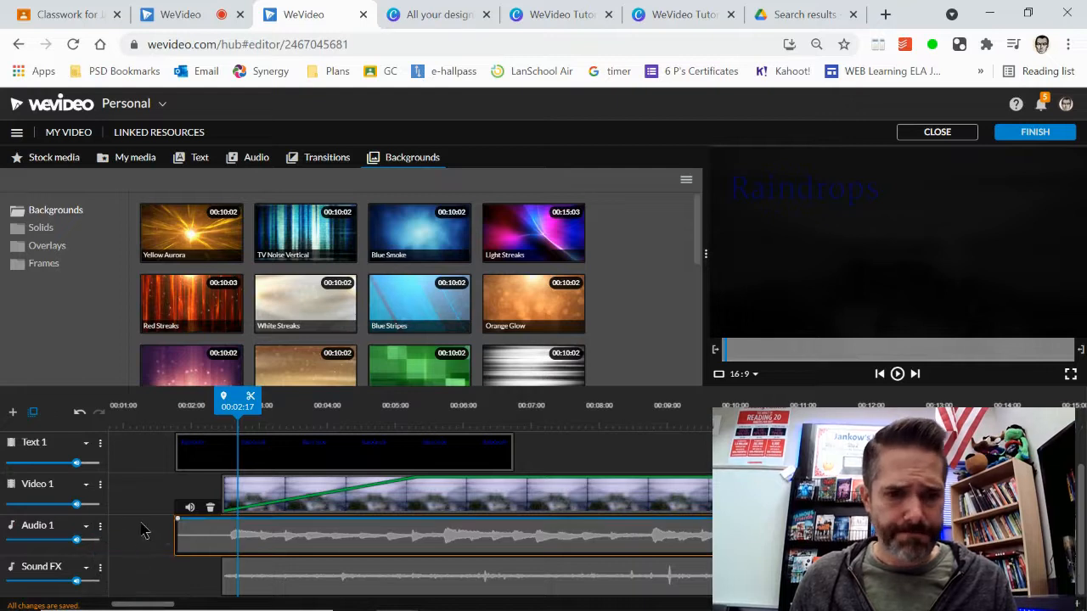
click(274, 519)
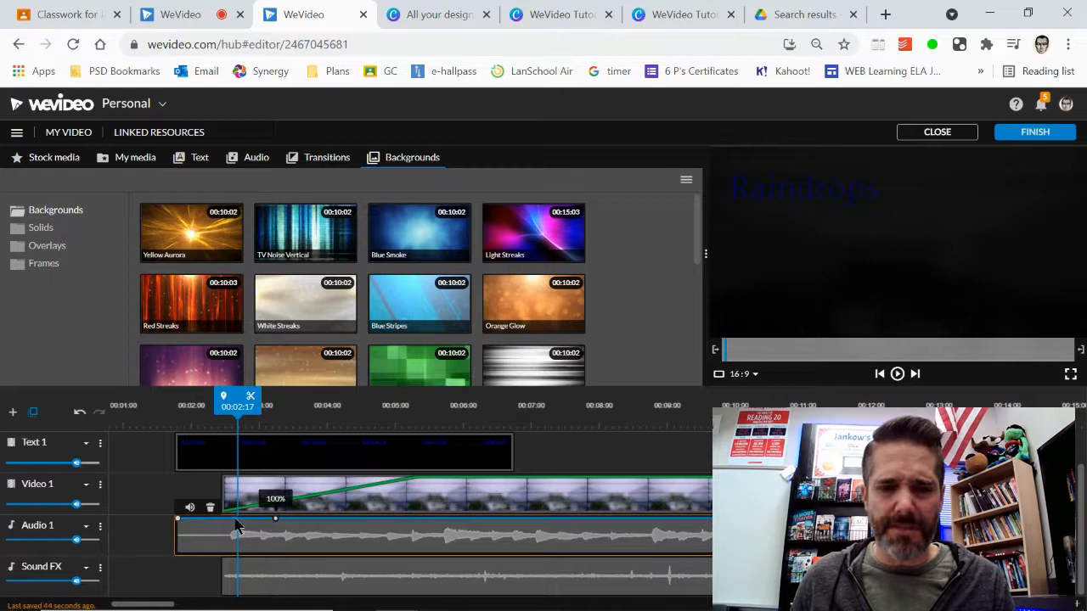
drag(177, 518, 214, 561)
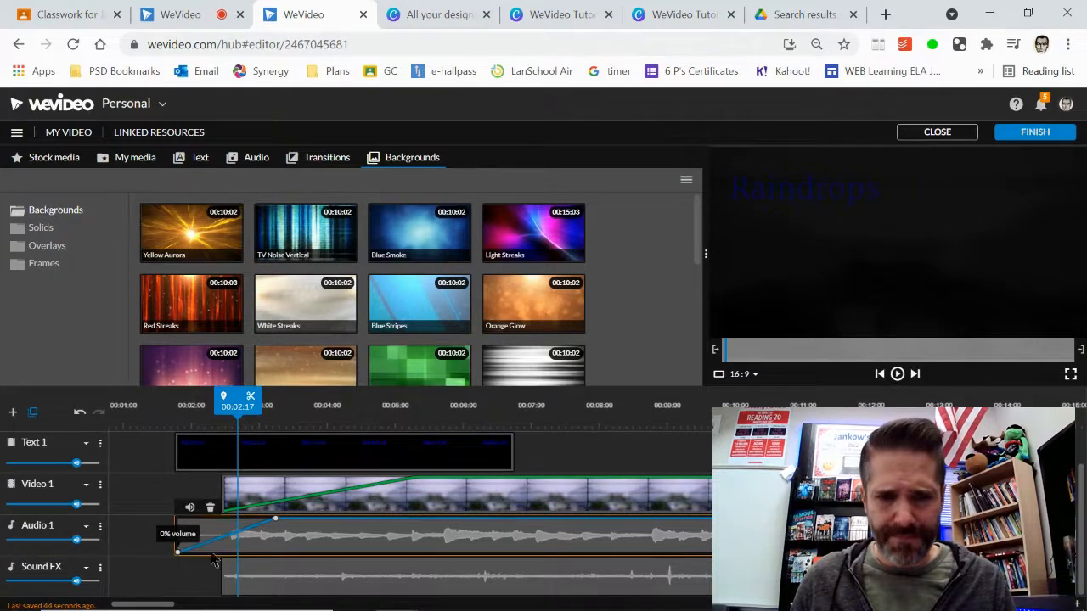
drag(275, 519, 276, 523)
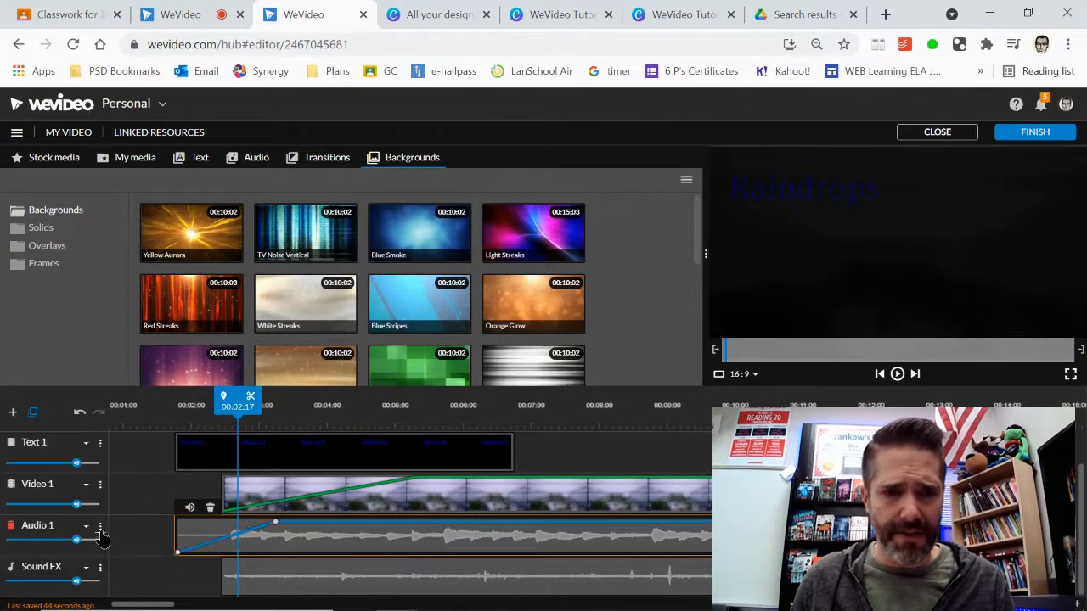
drag(76, 540, 48, 540)
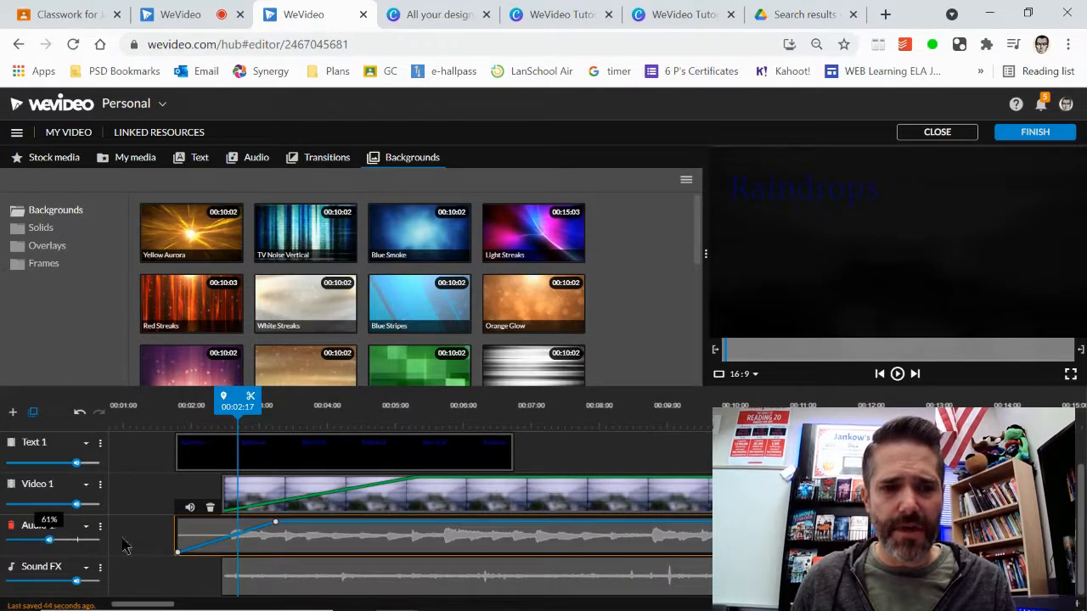
drag(275, 523, 286, 526)
Play the timeline from before the title clip to preview the music's fade-in
drag(236, 399, 151, 399)
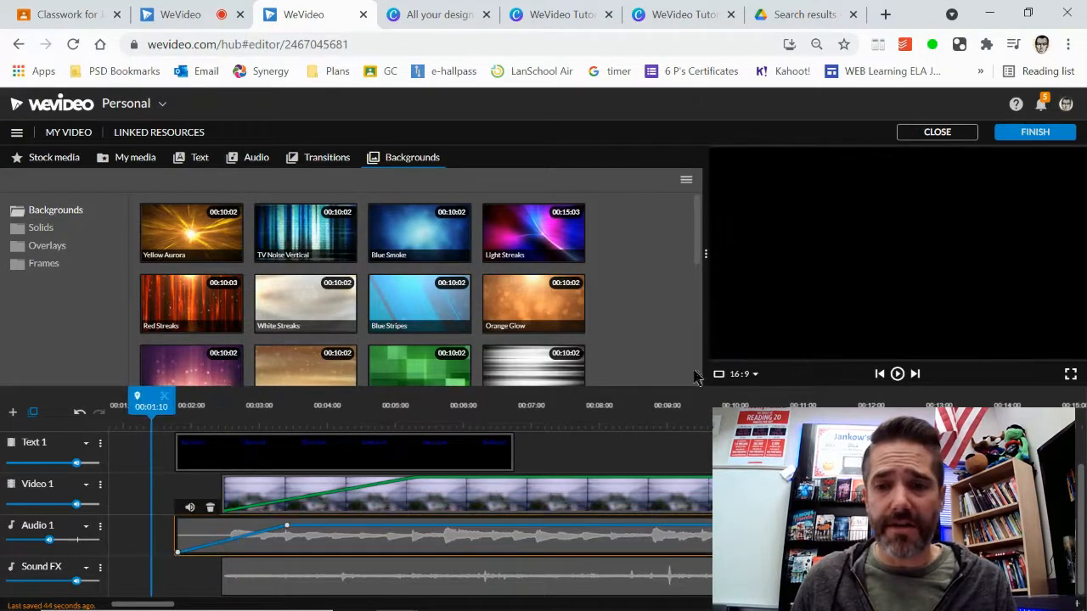
click(896, 374)
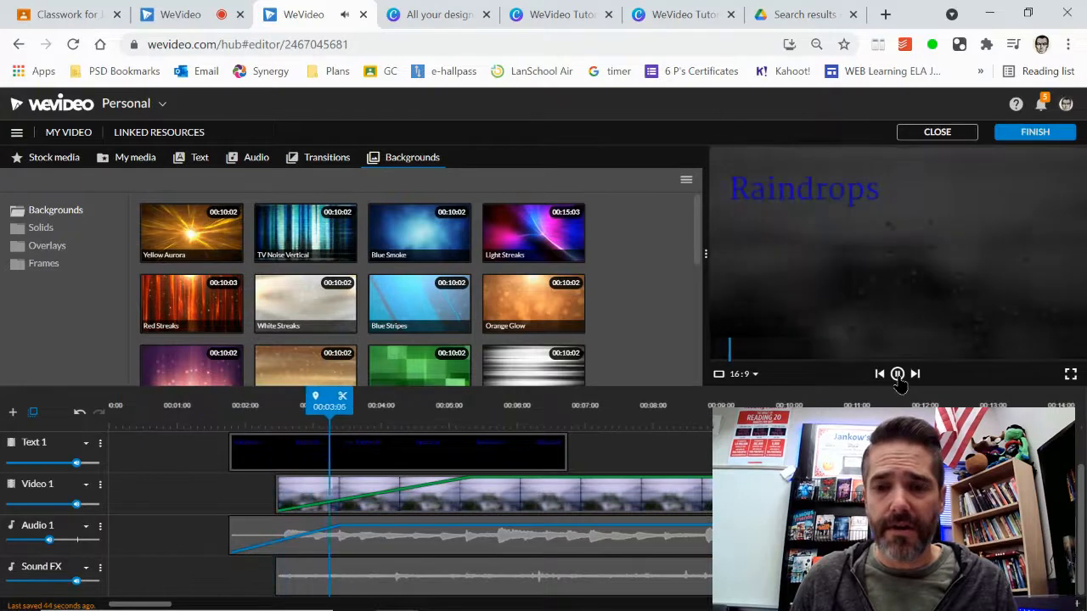
click(896, 373)
Lengthen the music's fade-in to end at about 4.5 seconds, and replay the opening to check it
drag(340, 527, 420, 527)
drag(365, 399, 215, 401)
click(896, 374)
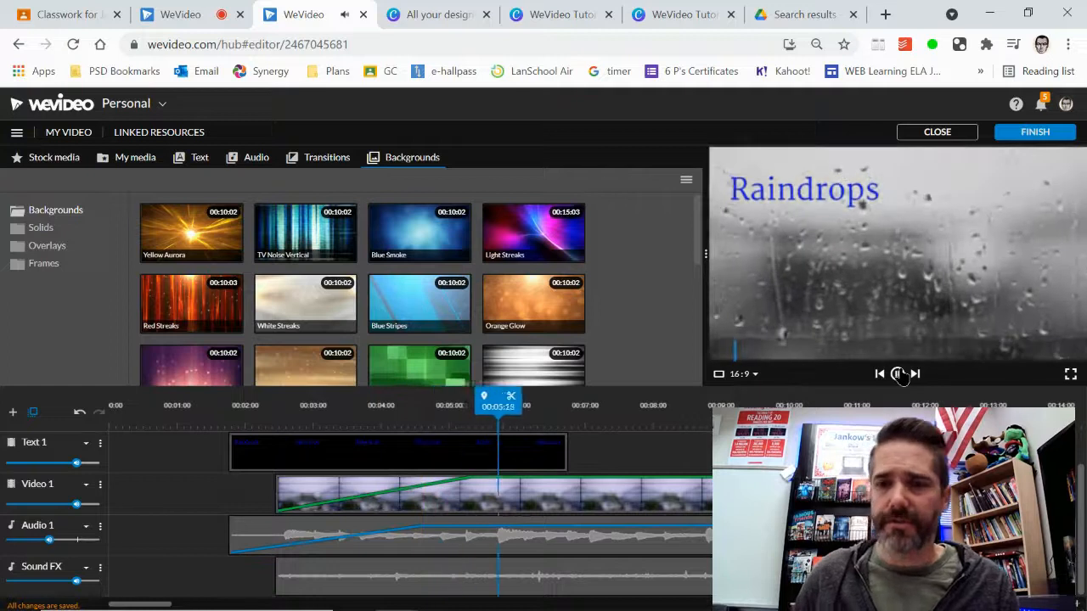
click(896, 374)
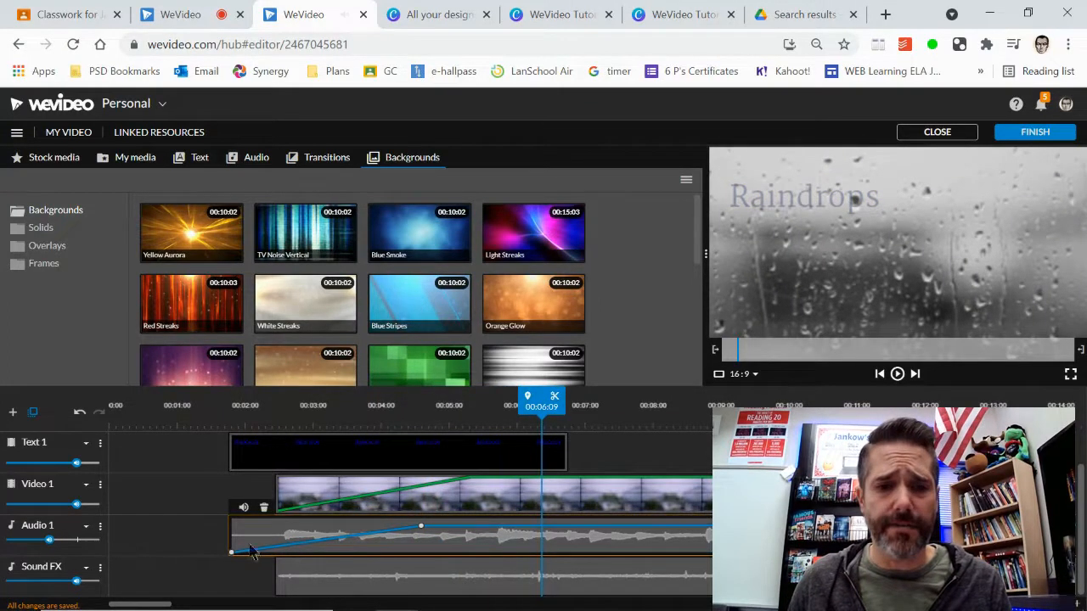
Examine the music clip's volume settings for fade-in and fade-out durations, leaving them unchanged
click(243, 507)
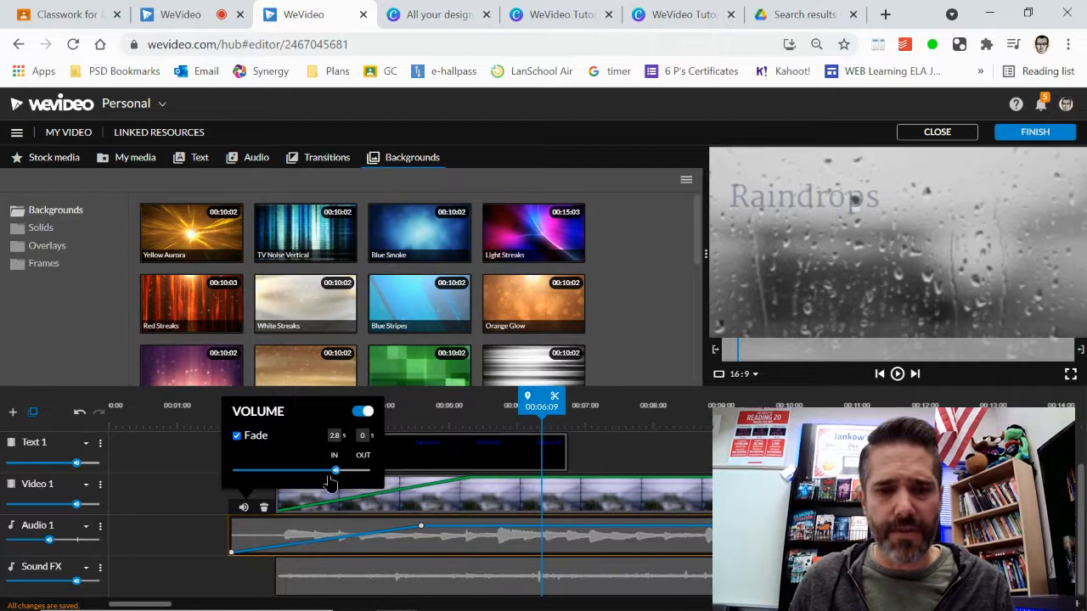
mouse_move(337, 465)
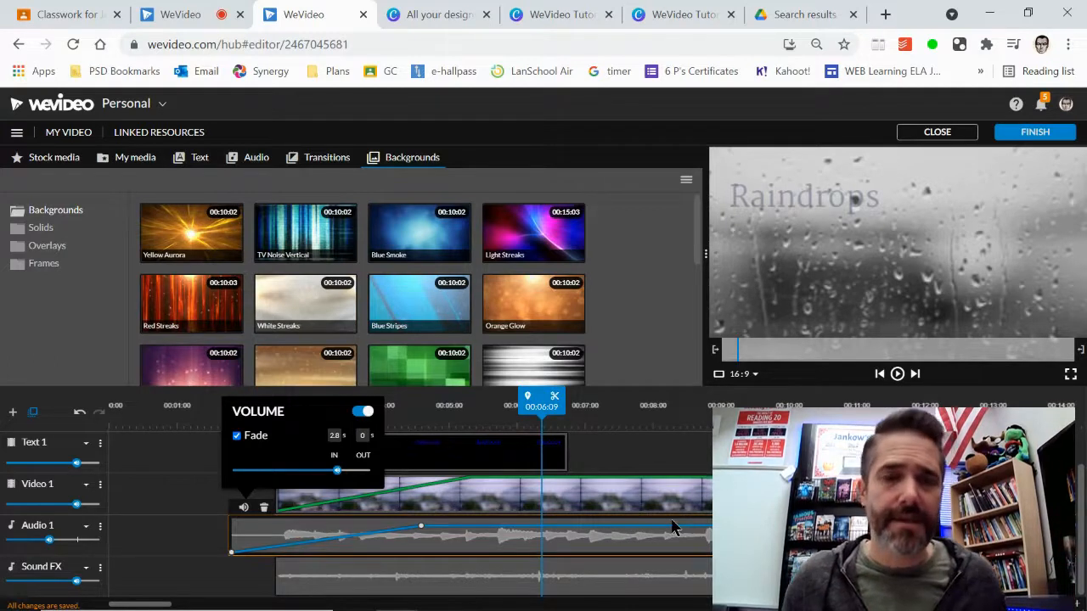
click(448, 589)
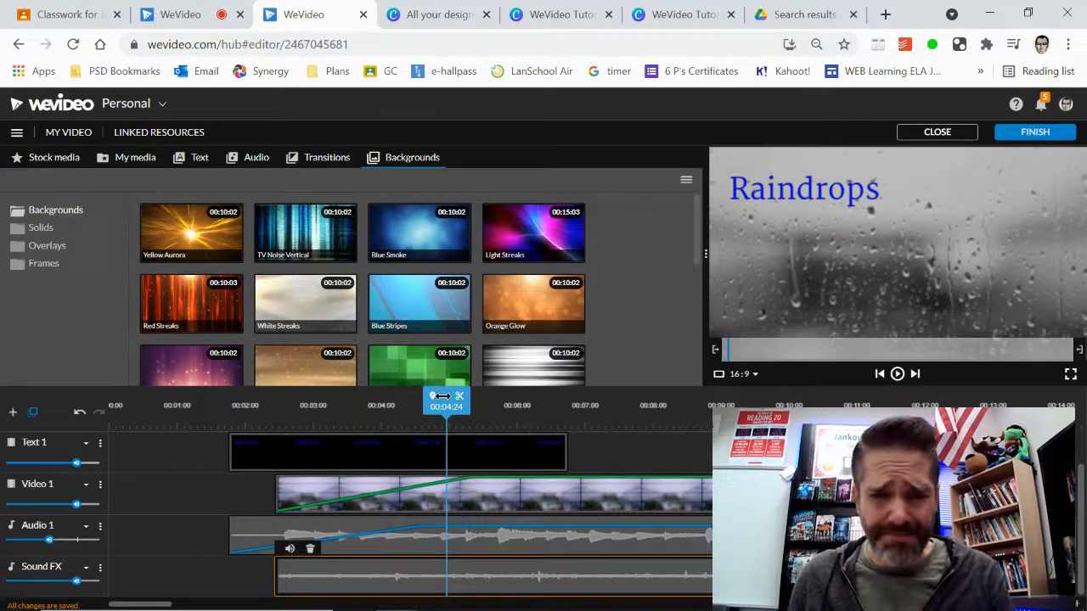
View the marker options at 00:06:16 and close them without adding a marker
drag(438, 396, 563, 397)
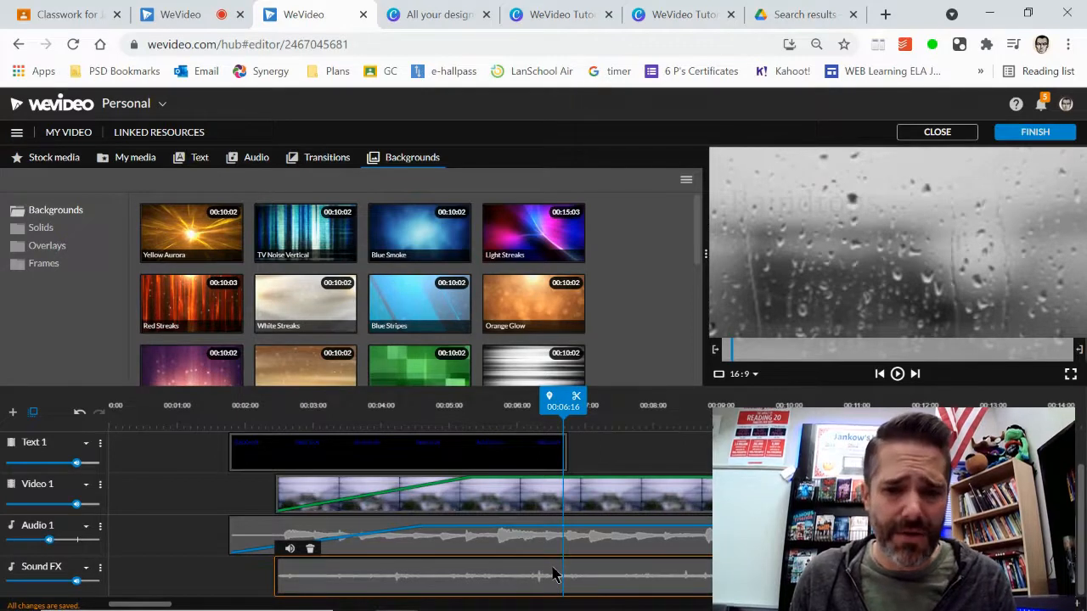
click(548, 401)
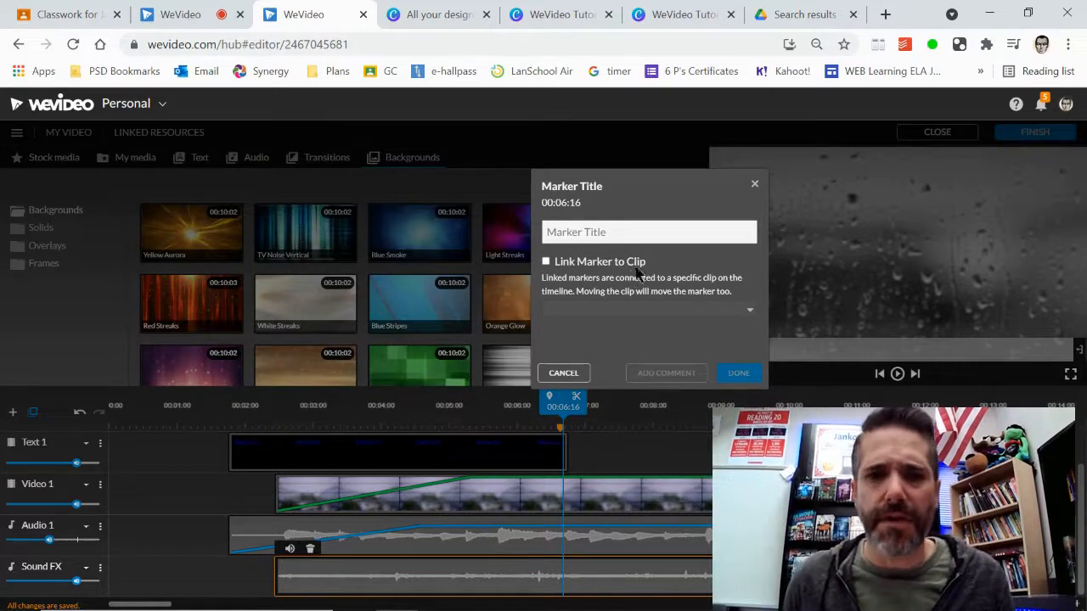
click(754, 186)
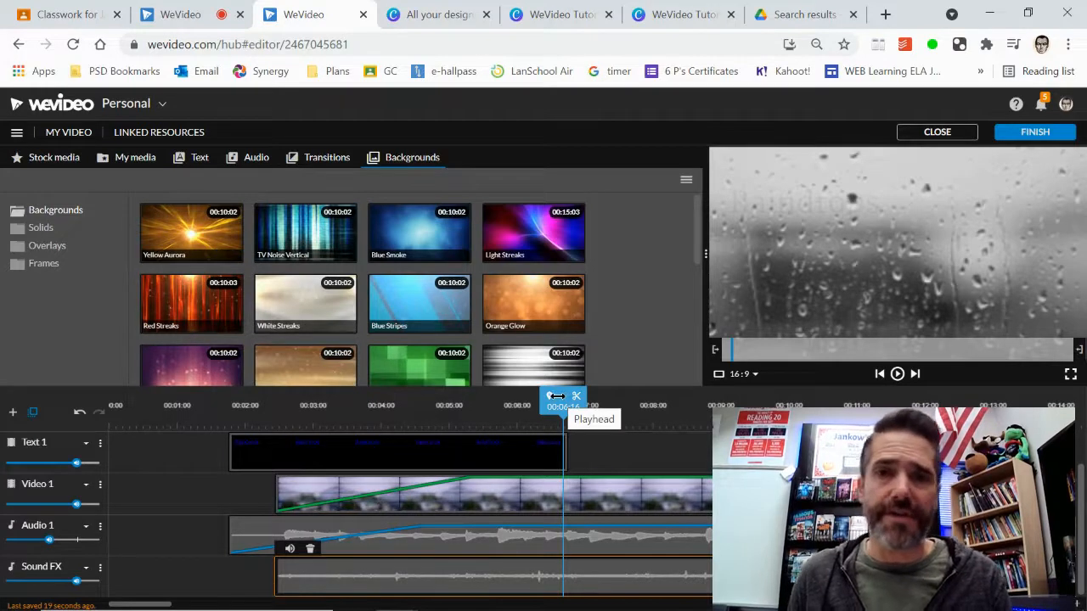
Split the raindrops clip at 00:08:03 and delete the portion after the cut
drag(557, 395, 658, 395)
click(669, 492)
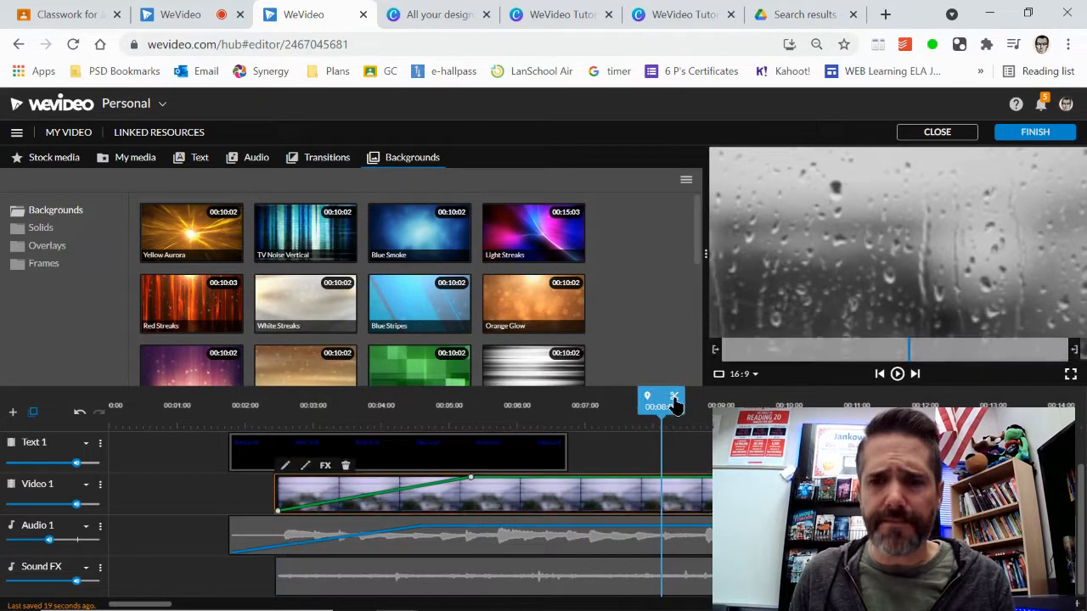
click(673, 397)
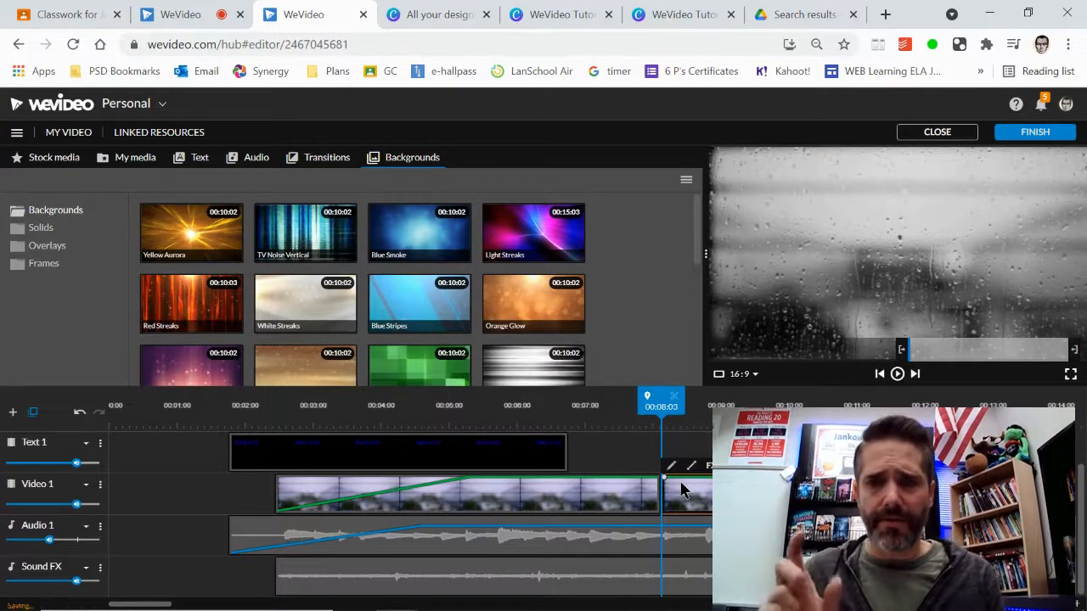
drag(1015, 603, 1038, 604)
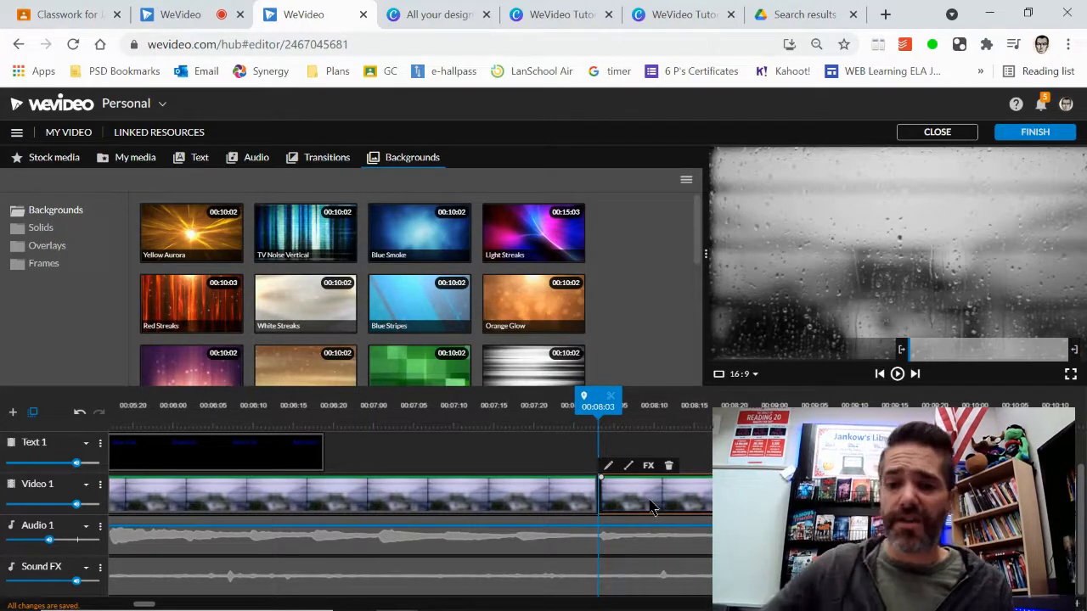
key(Delete)
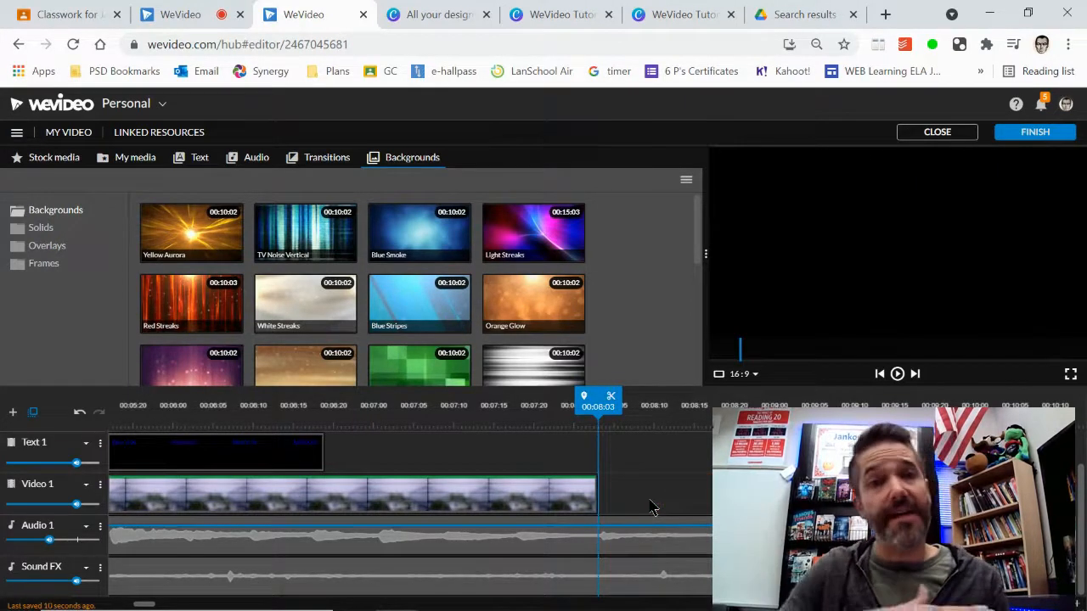
Fade out the raindrops clip to 0% opacity at its end, starting the fade near the 00:07:15 mark
click(550, 486)
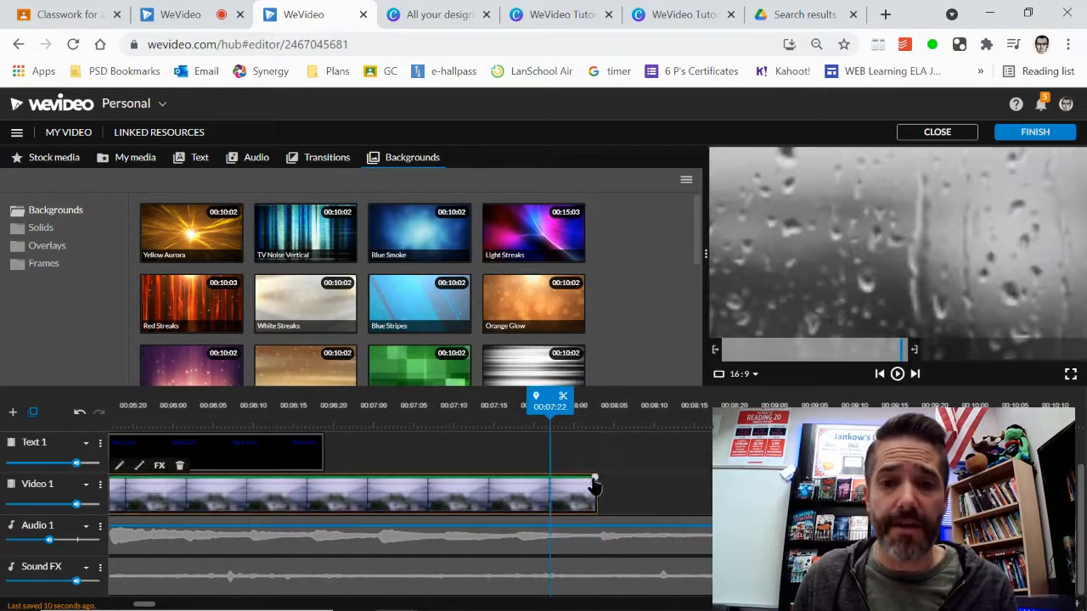
drag(594, 478, 596, 526)
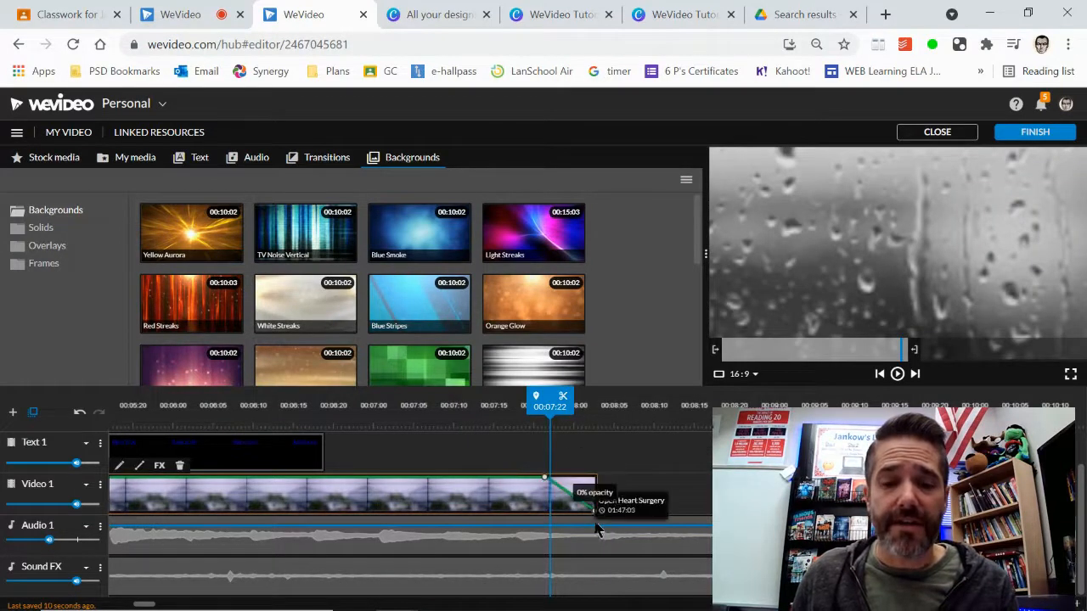
drag(545, 478, 501, 478)
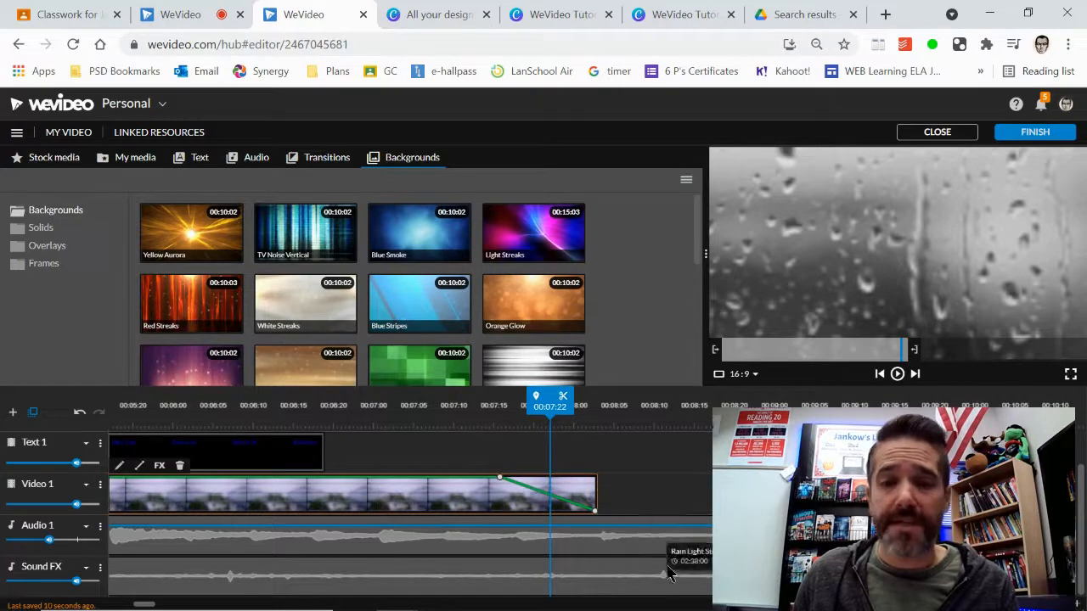
Split the Audio 1 and Sound FX clips at the video's end, at 00:08:02, and delete the portions after the cut
click(614, 540)
mouse_move(613, 405)
mouse_down()
mouse_move(599, 409)
mouse_move(618, 411)
mouse_up()
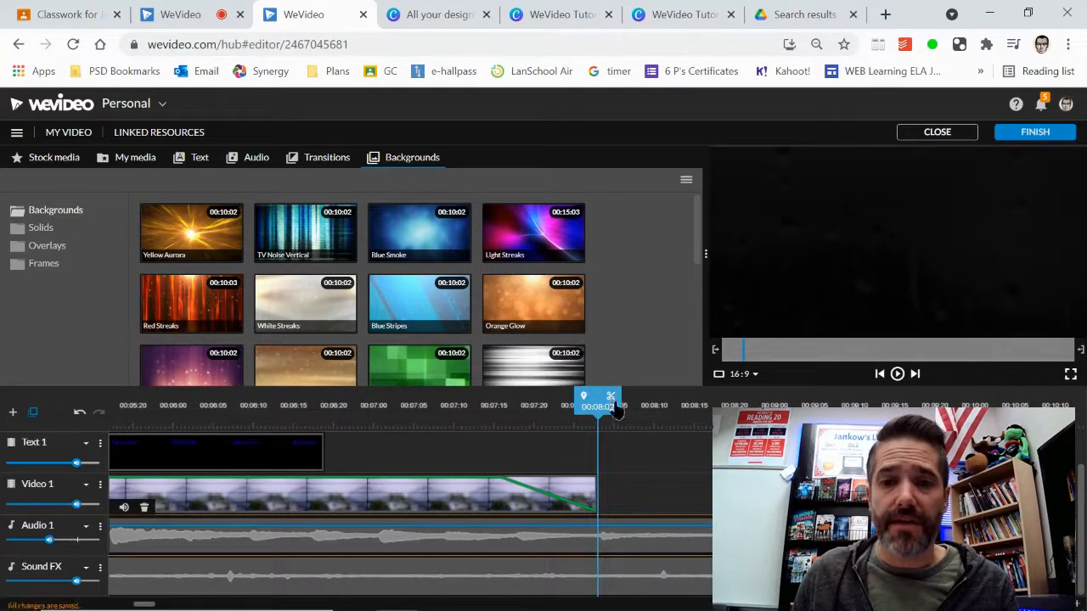
click(635, 543)
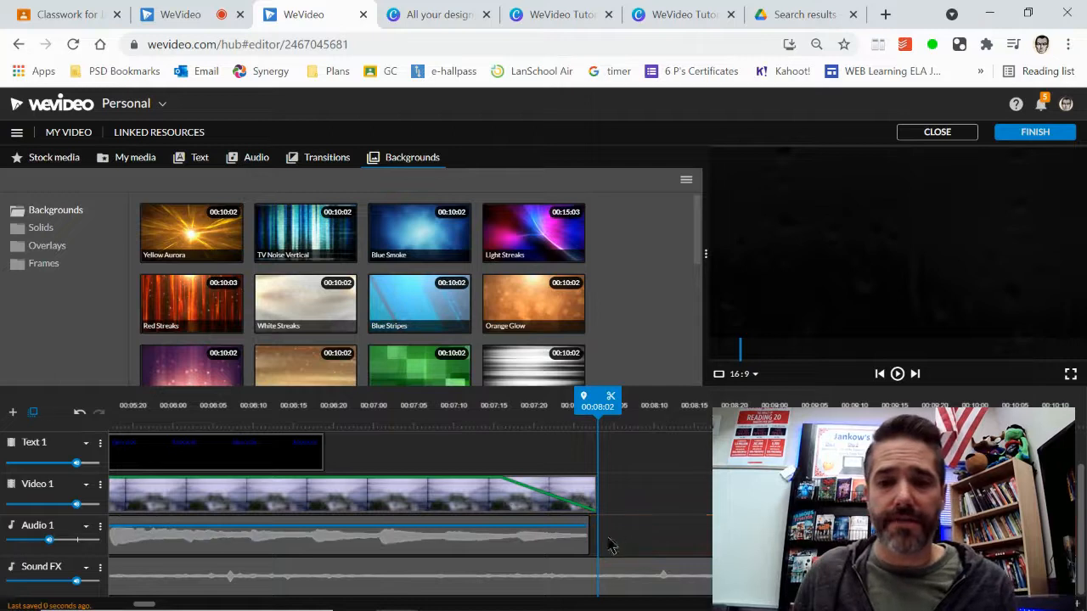
drag(602, 396, 599, 394)
click(608, 396)
click(628, 577)
key(Delete)
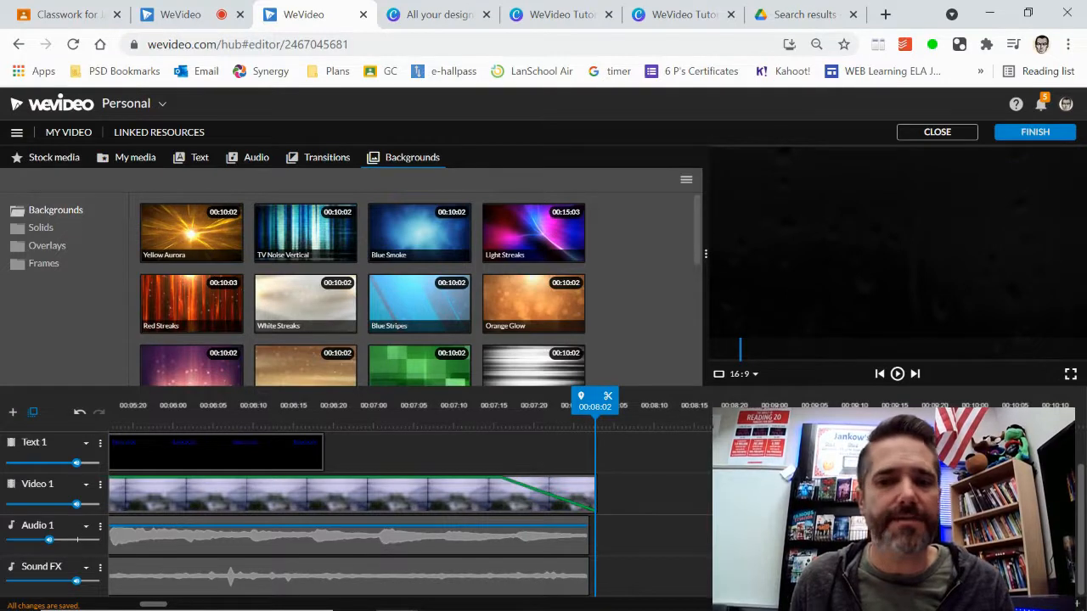
scroll(585, 572, down, 5)
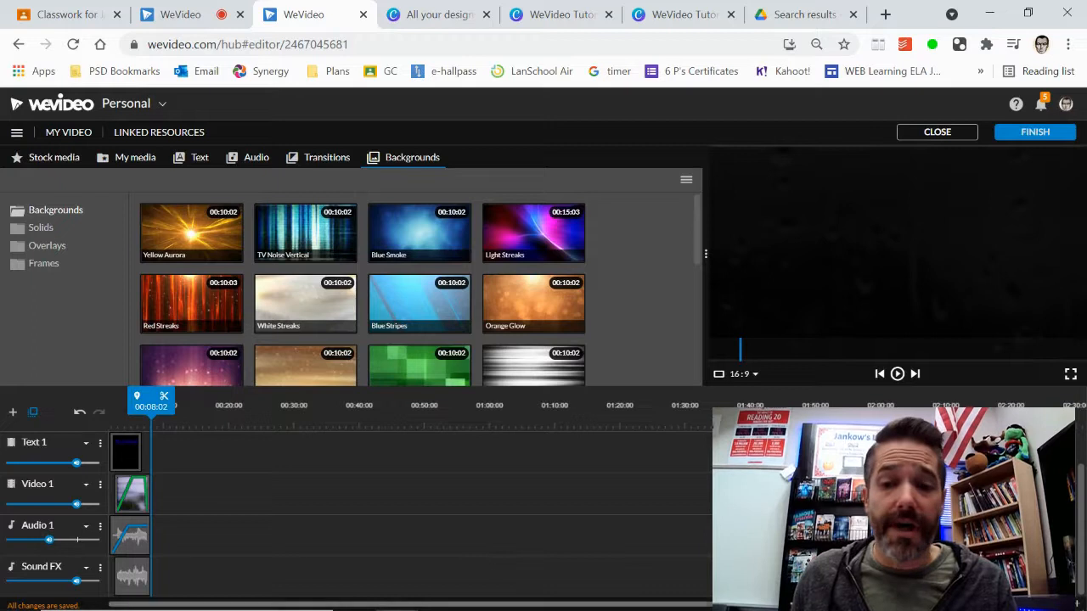
scroll(407, 543, up, 5)
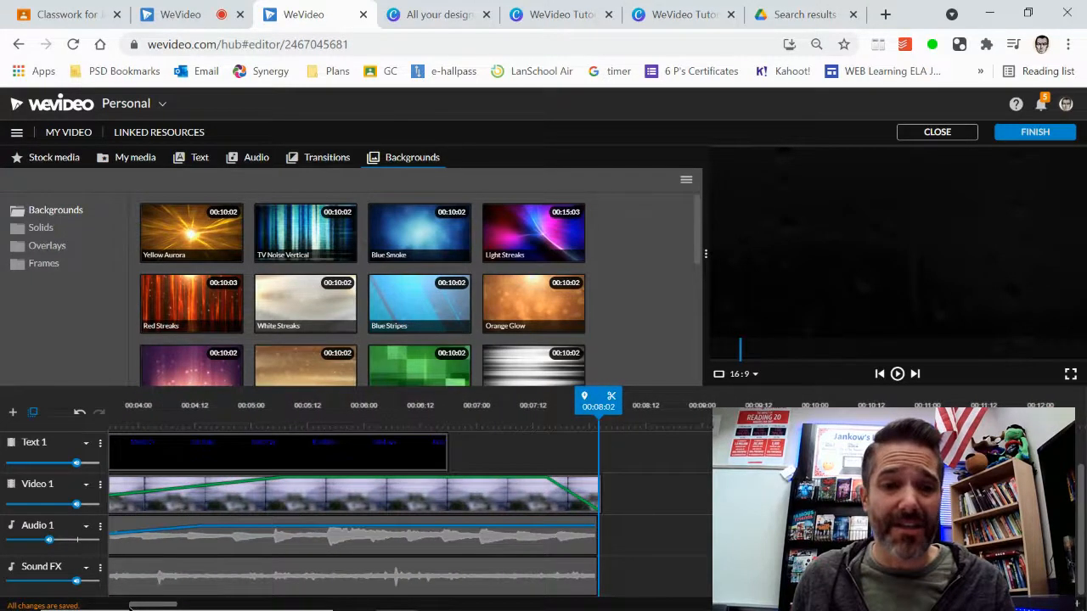
drag(126, 605, 105, 605)
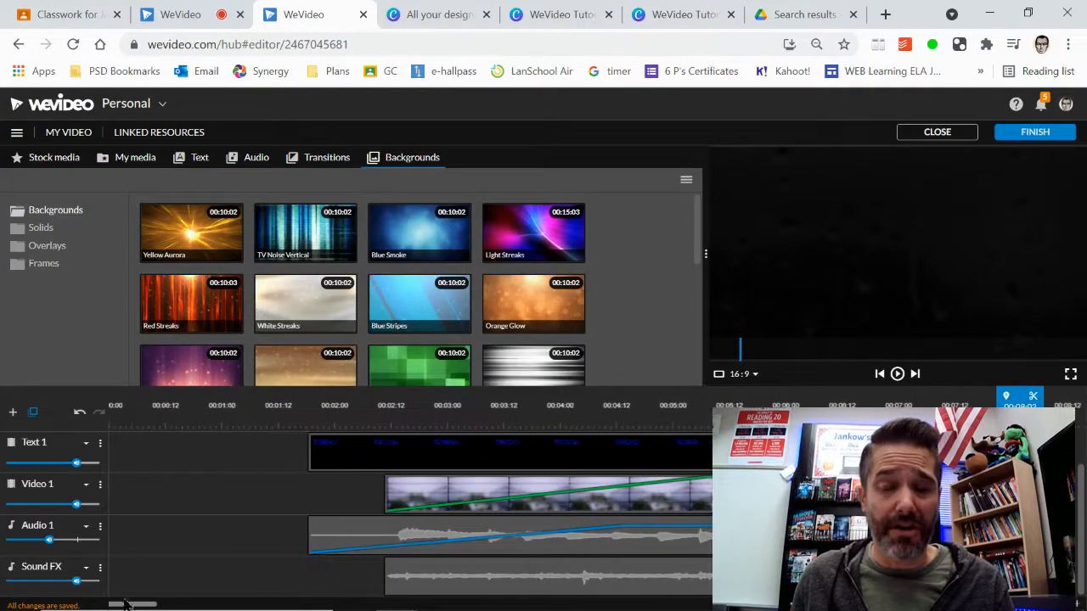